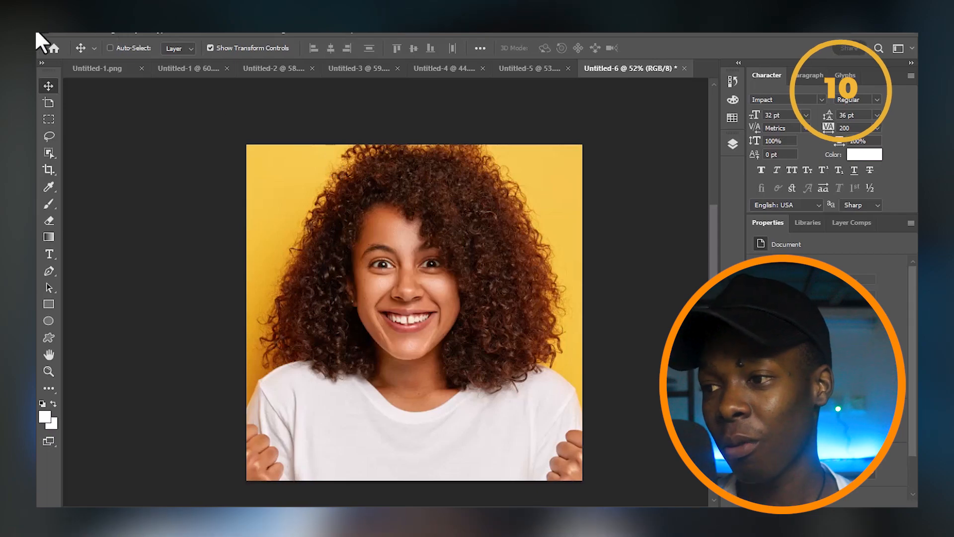
left_click(44, 29)
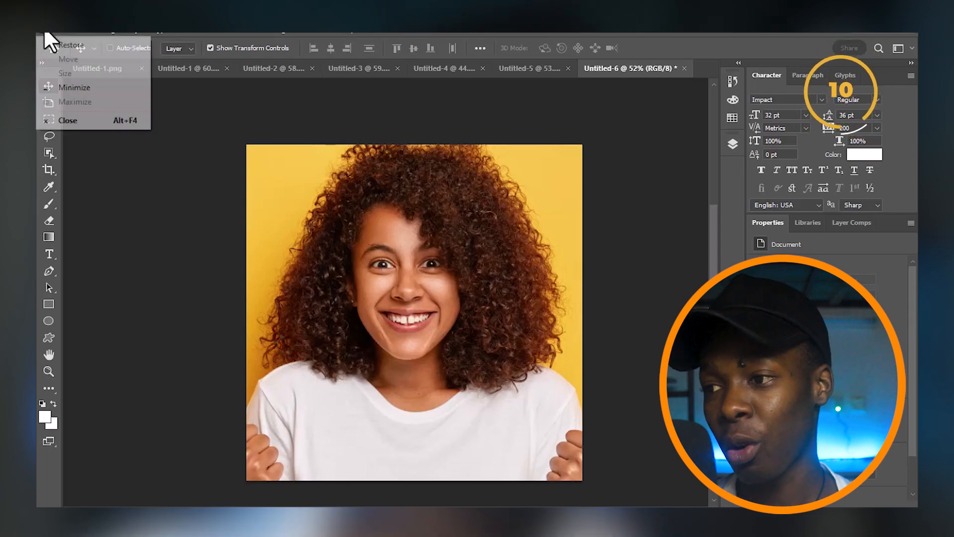
left_click(43, 29)
double_click(43, 29)
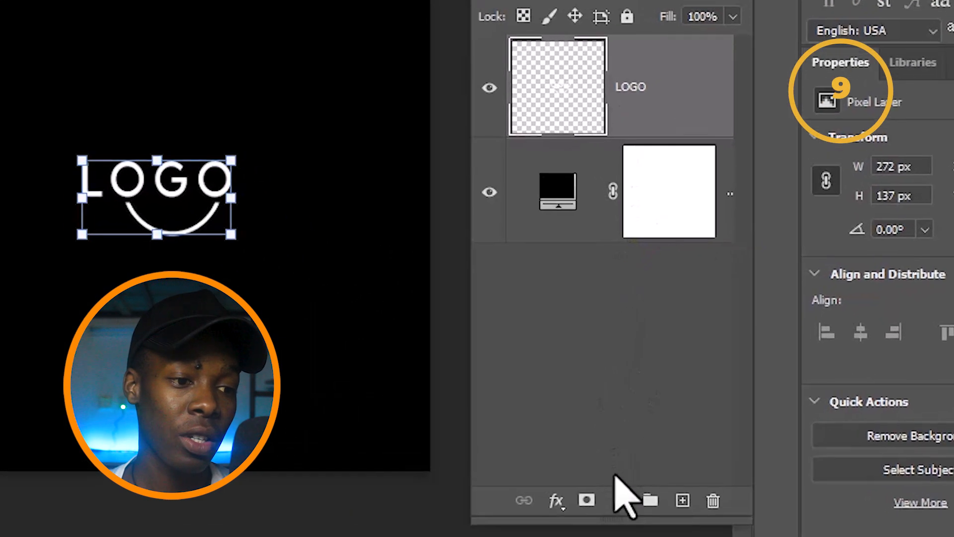
Step: Add a red (#ff0000) solid color fill layer above the LOGO layer and clip it to the logo
left_click(645, 466)
left_click(655, 77)
left_click_drag(541, 243, 650, 181)
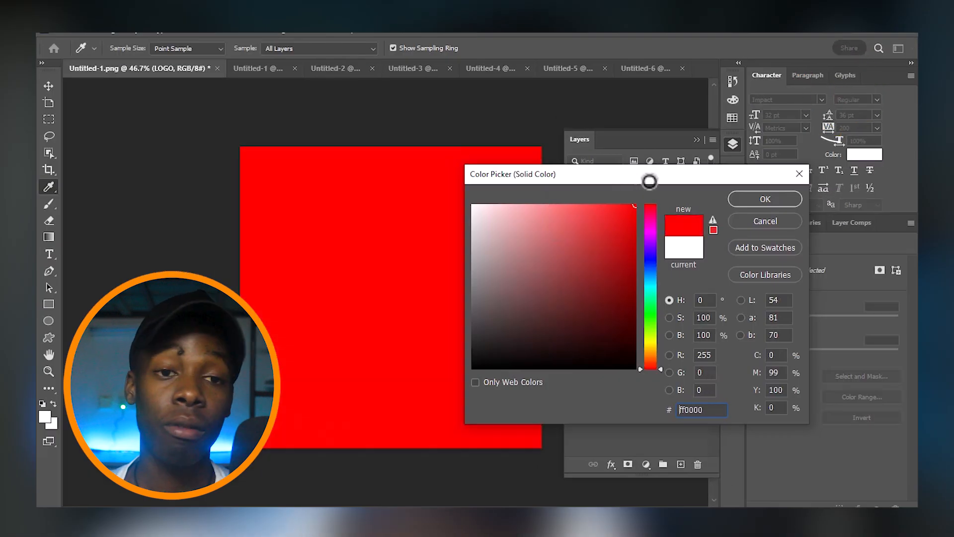
left_click(740, 199)
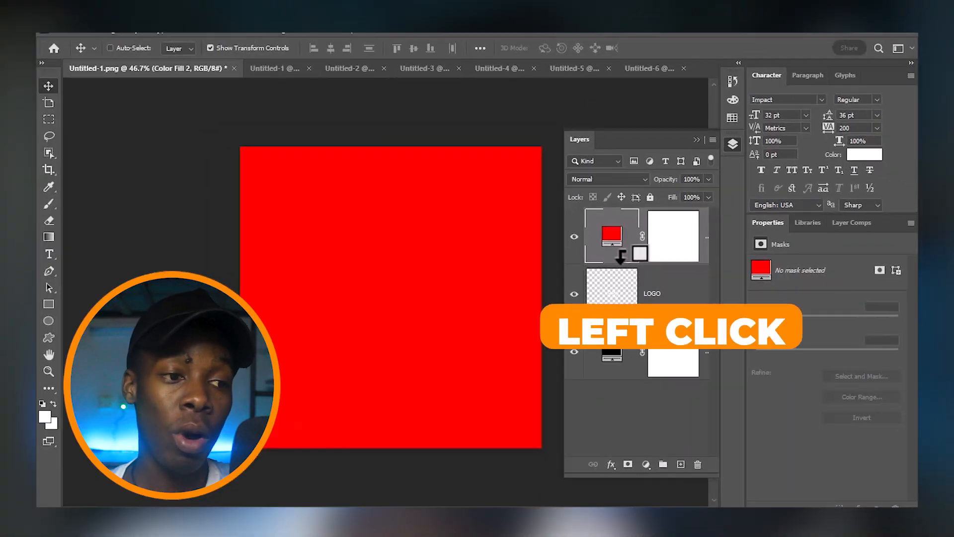
left_click(621, 257, "alt")
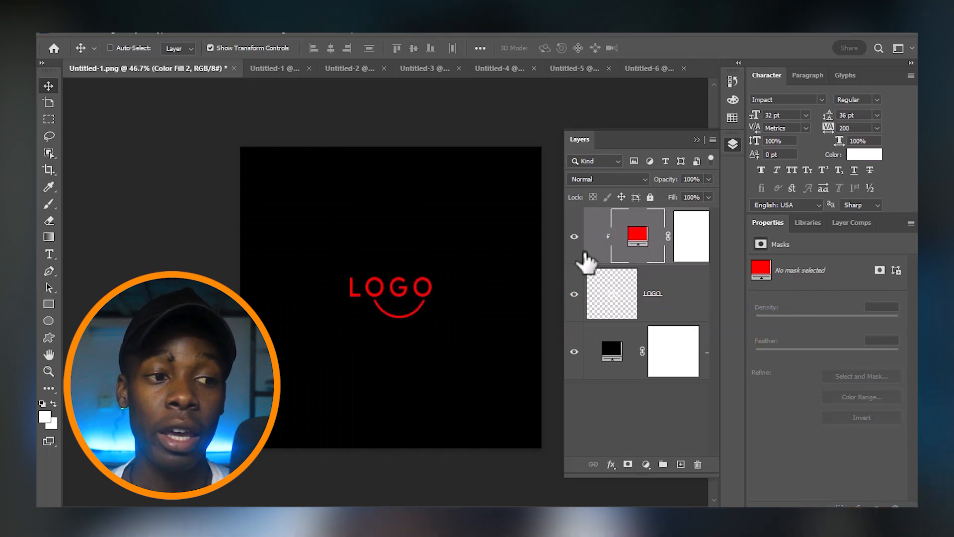
Step: Reopen the clipped fill layer's color and shift its hue to recolor the logo
double_click(639, 236)
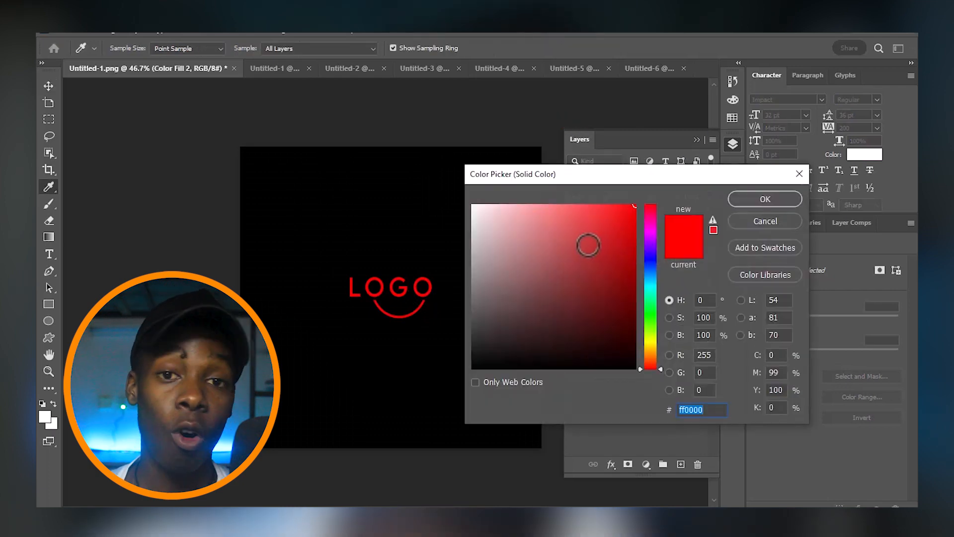
left_click_drag(648, 206, 645, 351)
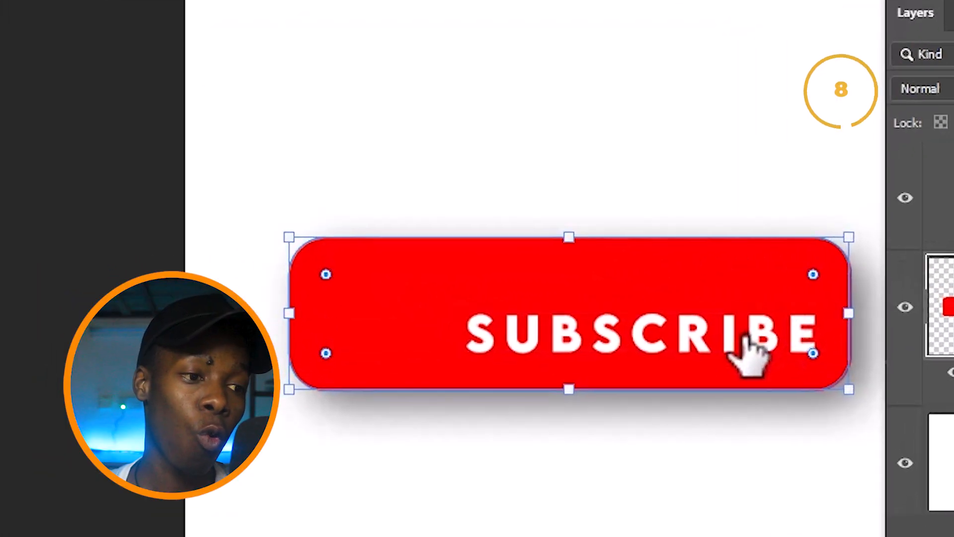
Step: Move the SUBSCRIBE text within the red button and align the subscribe and Rectangle 1 layers by their vertical centers
left_click(491, 329)
left_click_drag(746, 340, 739, 315)
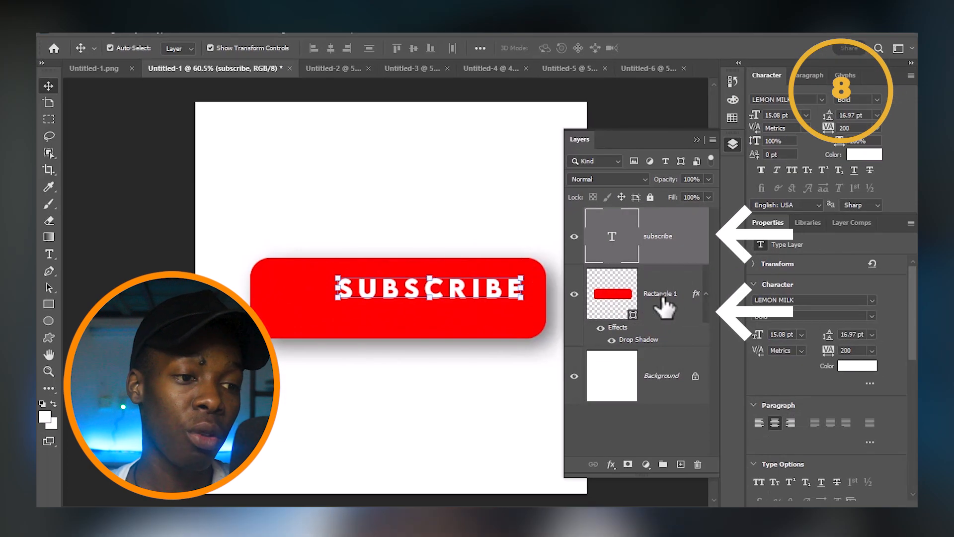
left_click(639, 287)
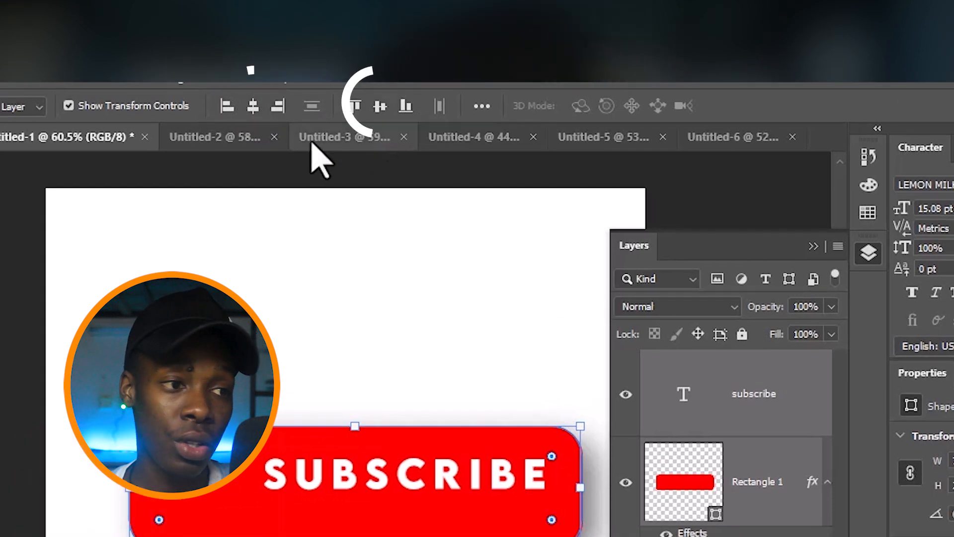
left_click(381, 104)
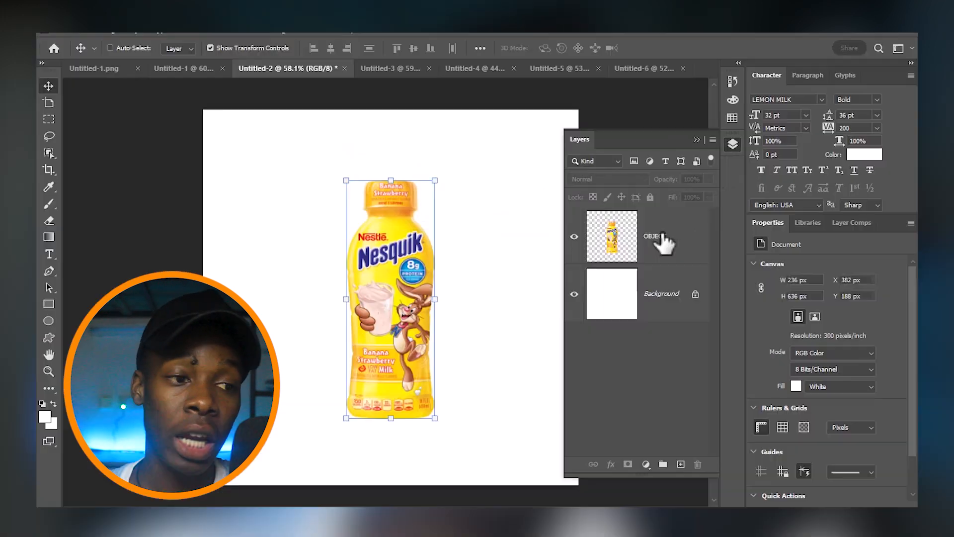
Step: Create a new empty layer and place it between the bottle's OBJECT layer and the Background
left_click(664, 242)
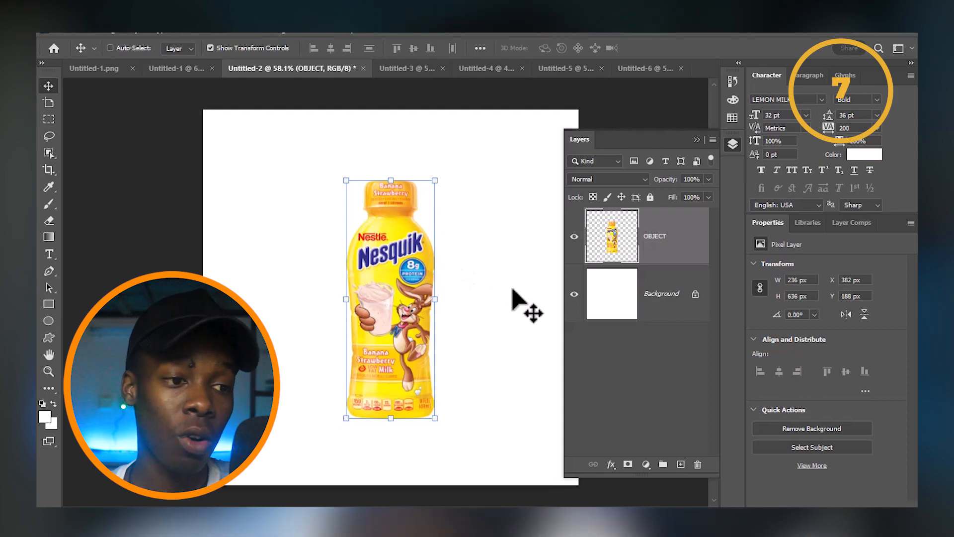
left_click(681, 464)
left_click_drag(672, 237, 667, 312)
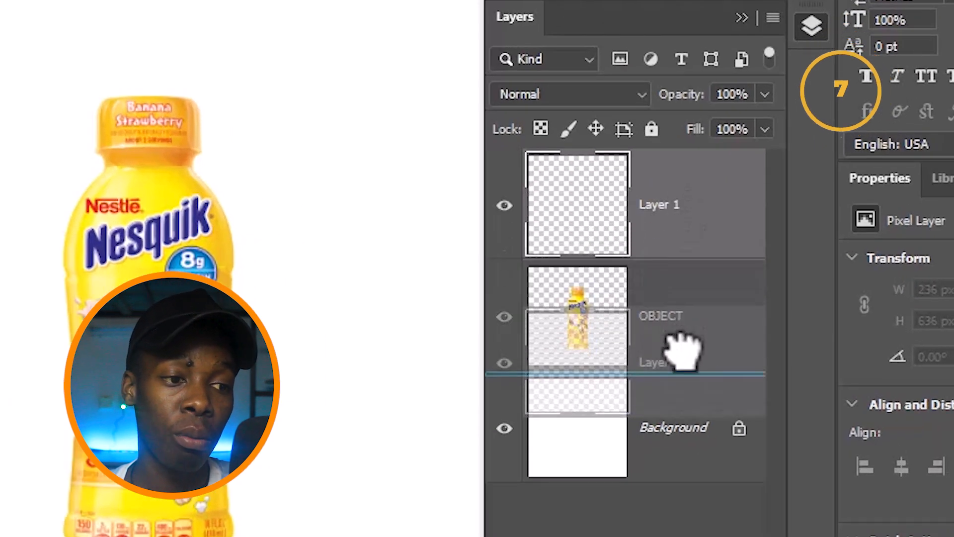
left_click_drag(683, 348, 683, 347)
left_click(677, 183)
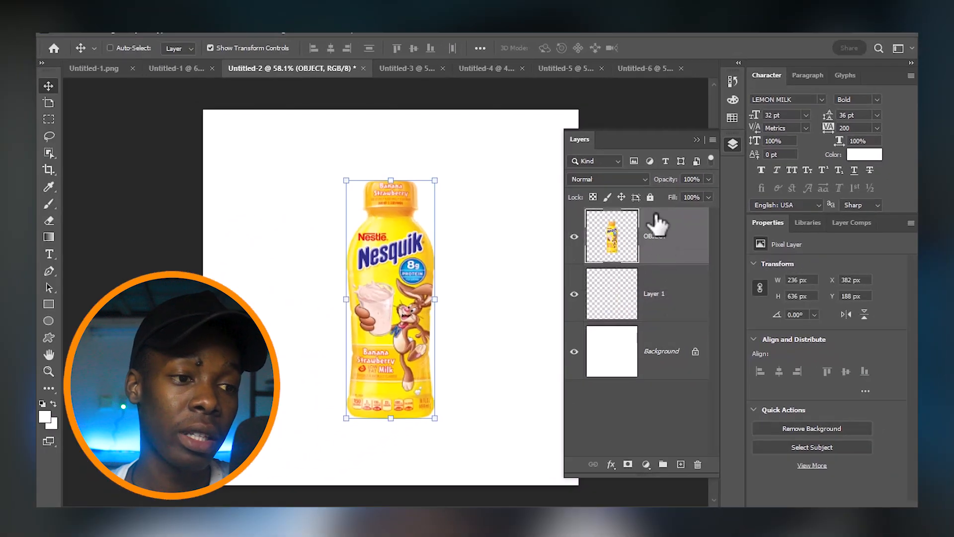
Step: On Layer 1, paint one soft black (#000000) brush dab, 400 px at 0% hardness, behind the bottle's base
left_click(661, 313)
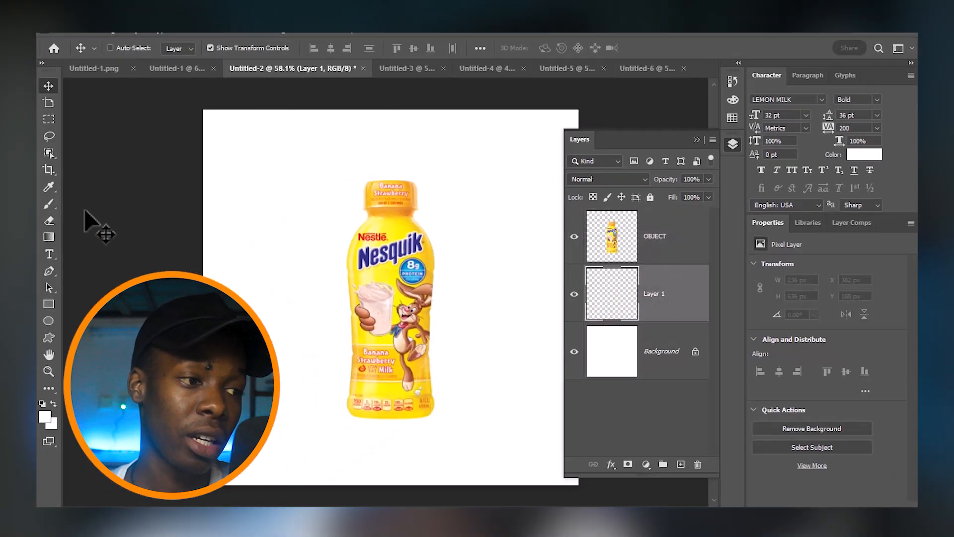
left_click(49, 204)
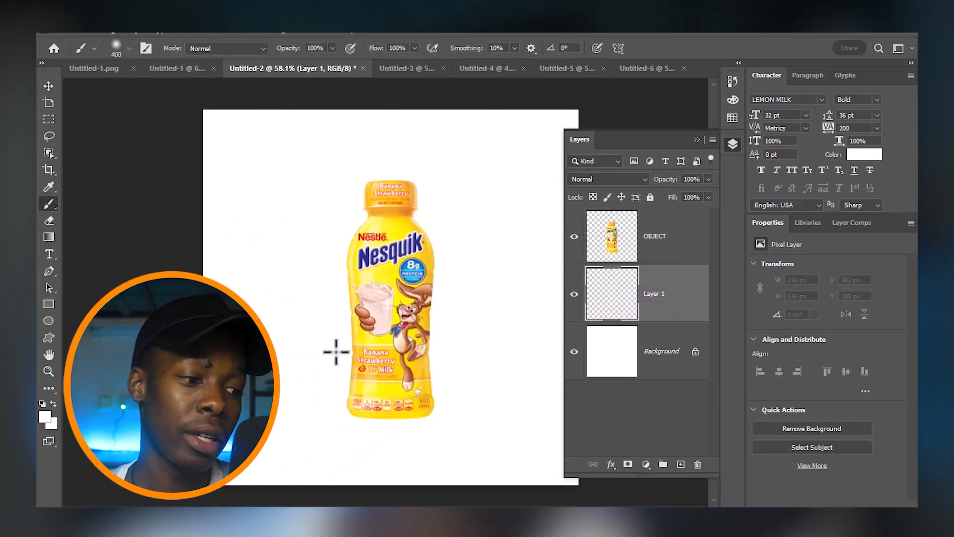
right_click(404, 330)
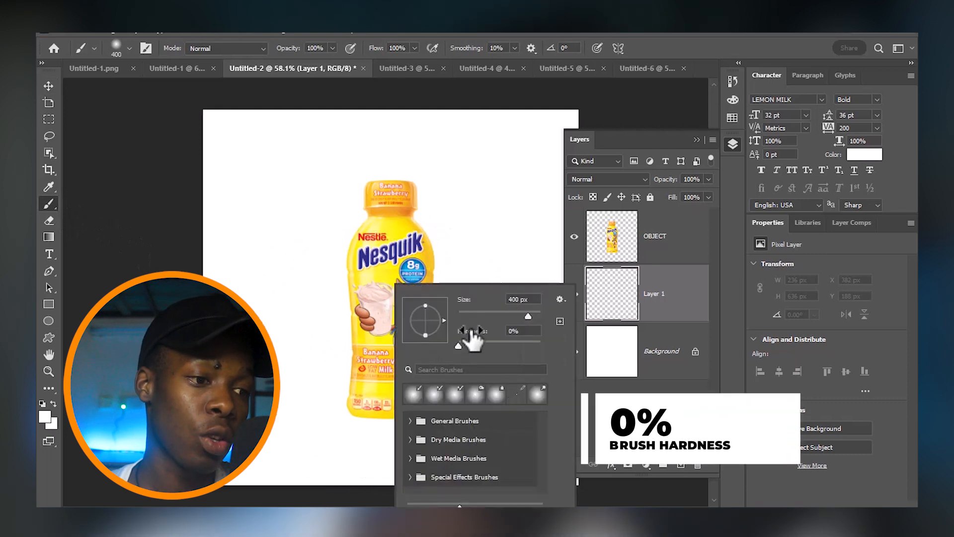
left_click(696, 38)
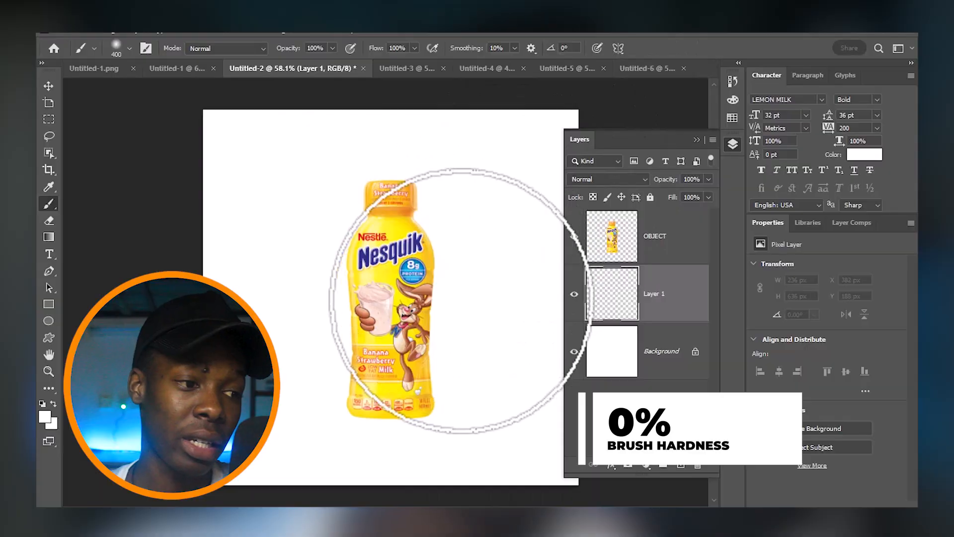
left_click(49, 416)
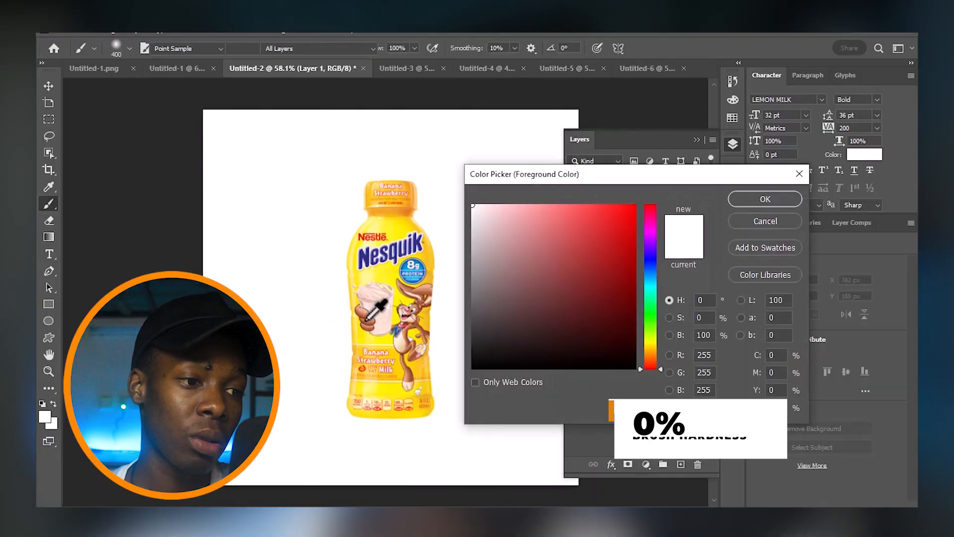
left_click_drag(509, 262, 393, 428)
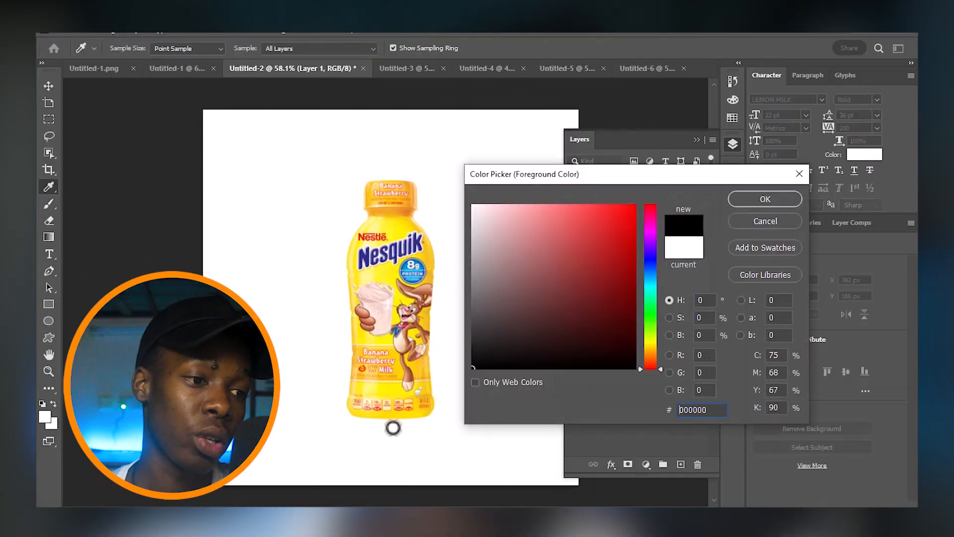
left_click(746, 198)
mouse_move(393, 395)
left_mouse_down()
mouse_move(405, 394)
mouse_move(394, 394)
left_mouse_up()
Step: Flatten the black dab to about 9% height, widen it to about 146%, and position it under the bottle's base as a shadow
left_click(48, 84)
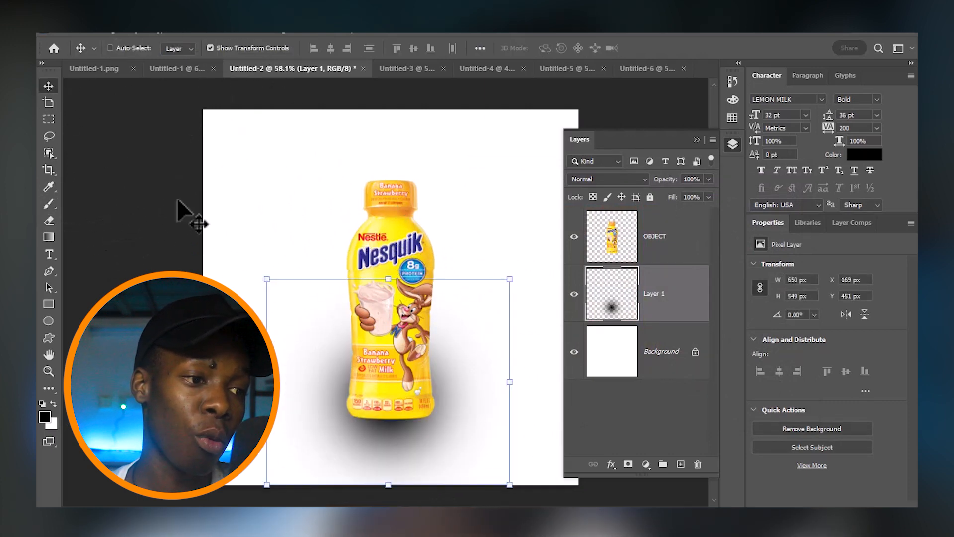
left_click_drag(393, 273, 395, 422)
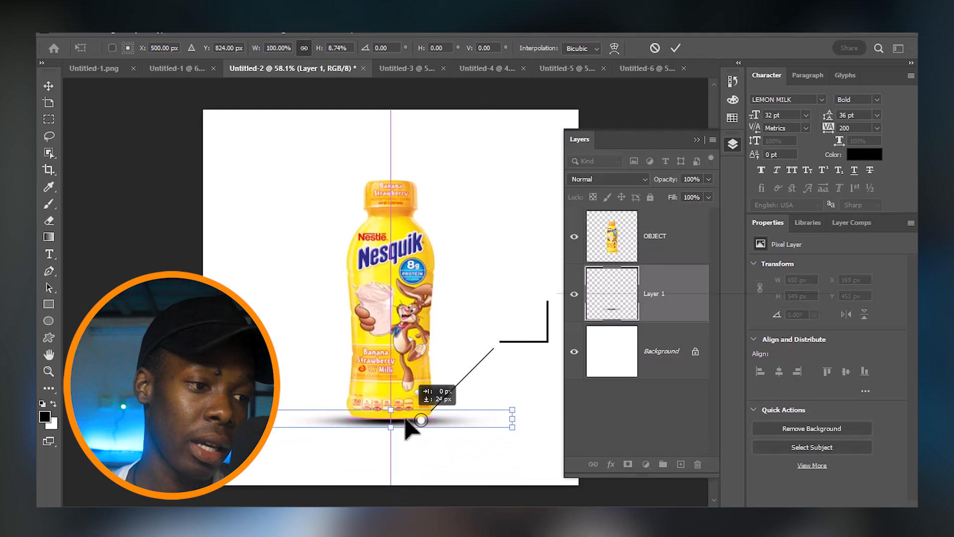
left_click_drag(405, 419, 405, 419)
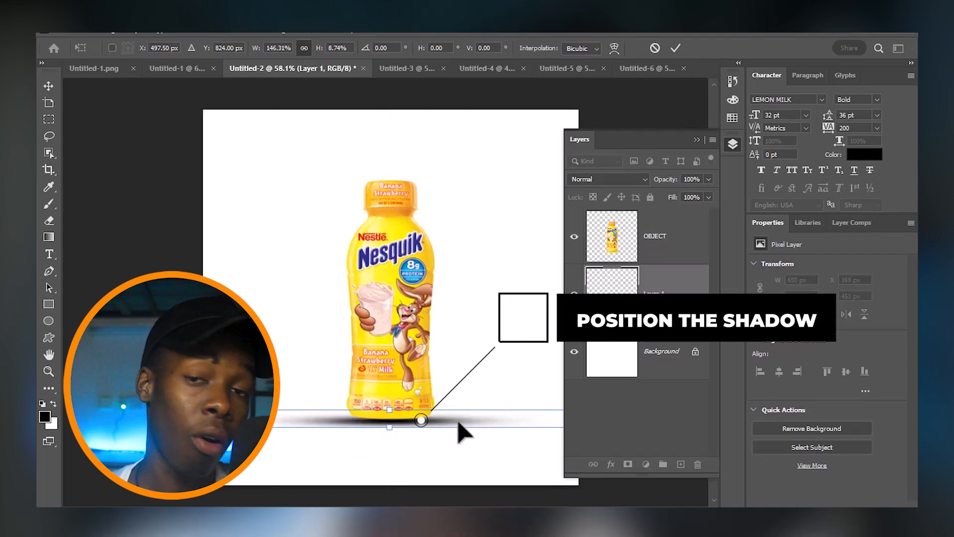
key("Return")
Step: Set the shadow layer's opacity to 41%
left_click(709, 179)
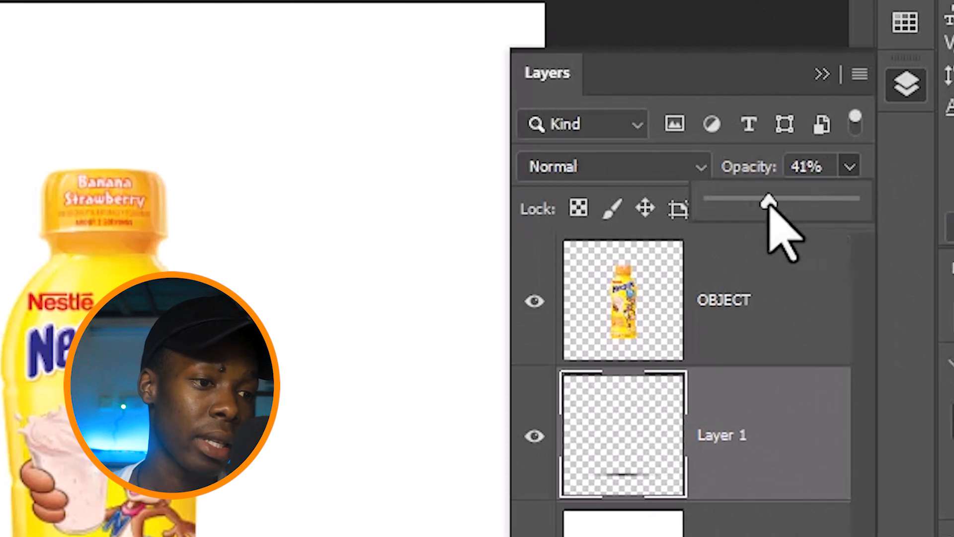
left_click(823, 74)
key("ctrl+t")
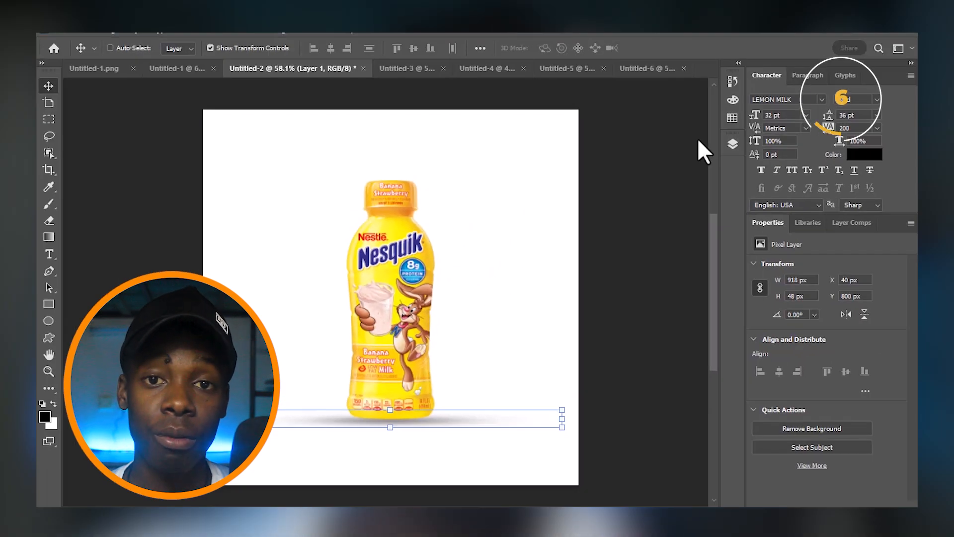
Step: Duplicate the OBJECT layer and place the copy between Layer 1 and the Background
left_click(734, 145)
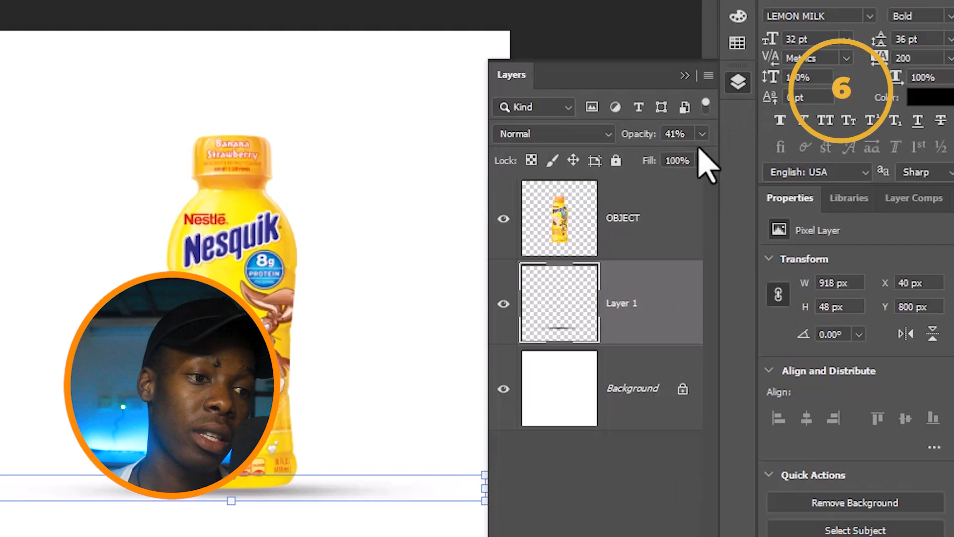
left_click(637, 224)
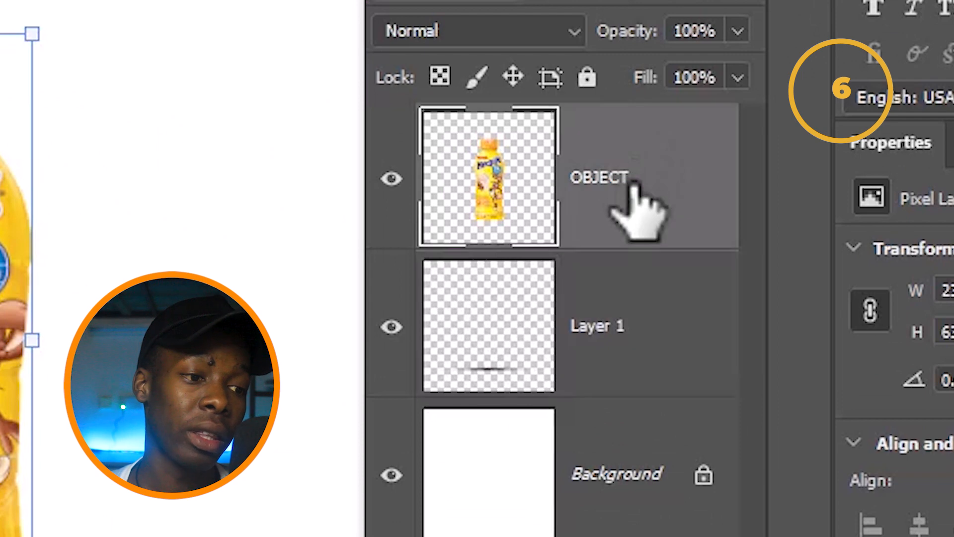
key("ctrl+j")
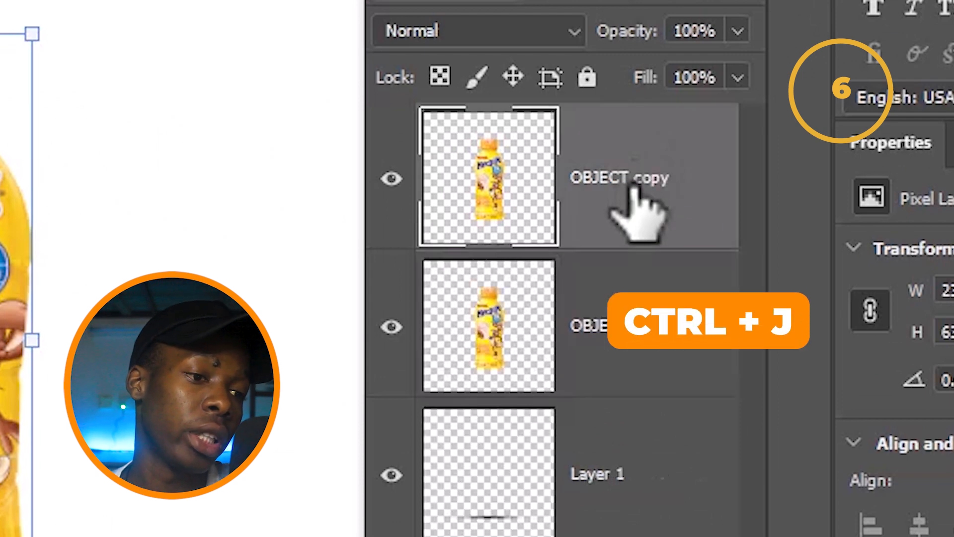
left_click_drag(627, 179, 614, 321)
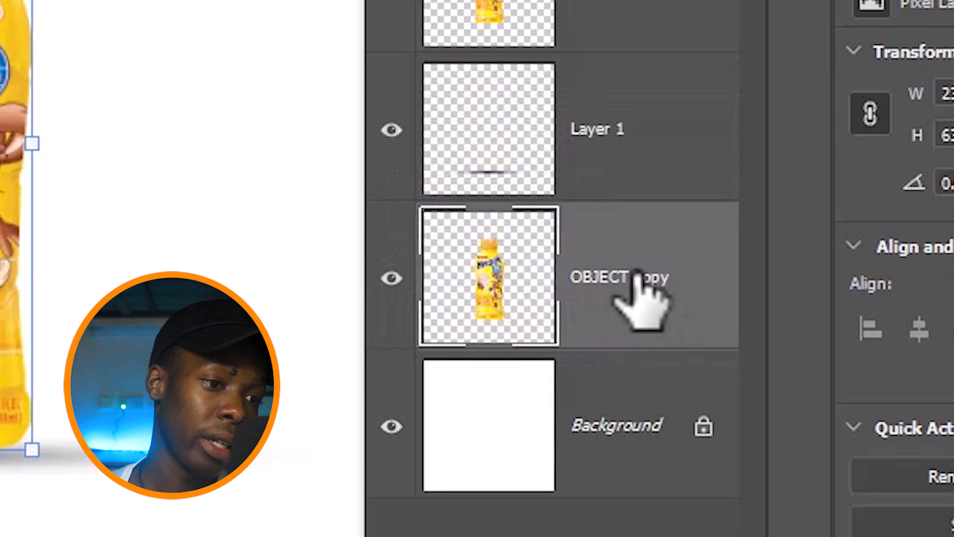
Step: Rename the duplicated bottle layer as reflection
type("refl")
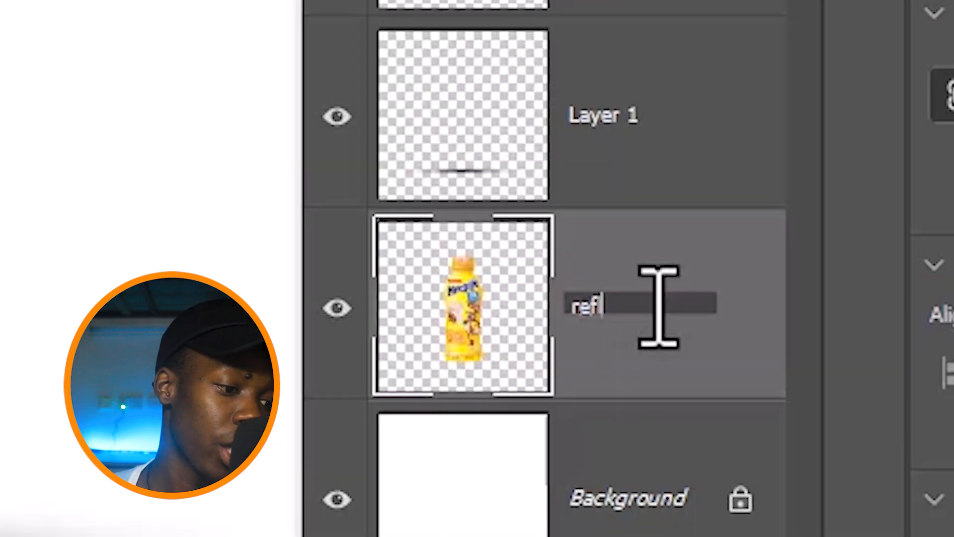
type("ection")
key("Return")
Step: Flip the reflection layer vertically and move it straight down until it meets the bottle's base
key("ctrl+t")
right_click(391, 180)
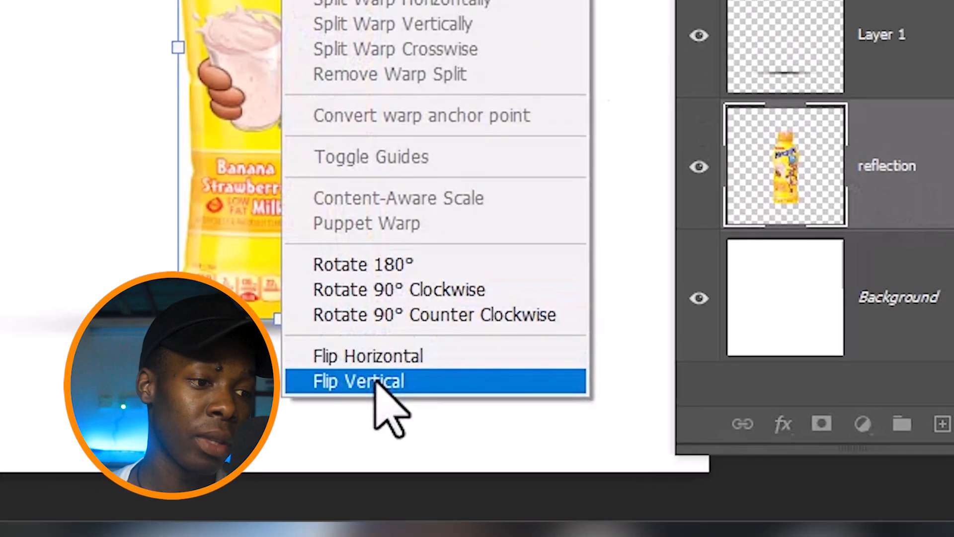
left_click(432, 446)
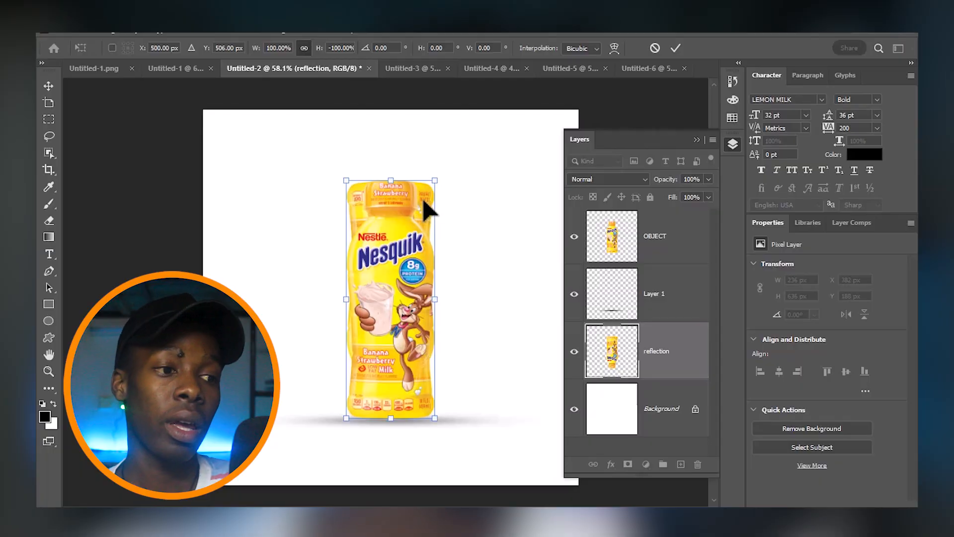
left_click_drag(426, 206, 426, 449)
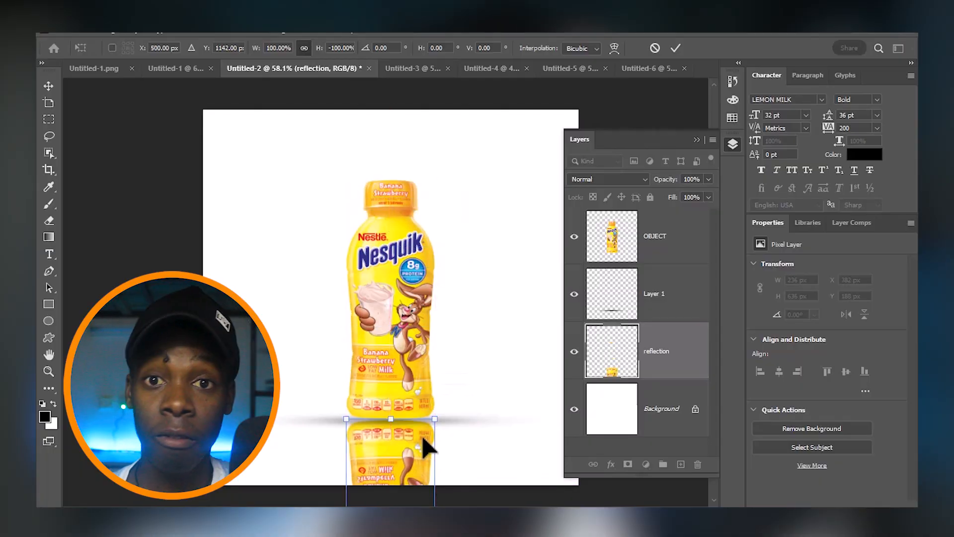
key("Return")
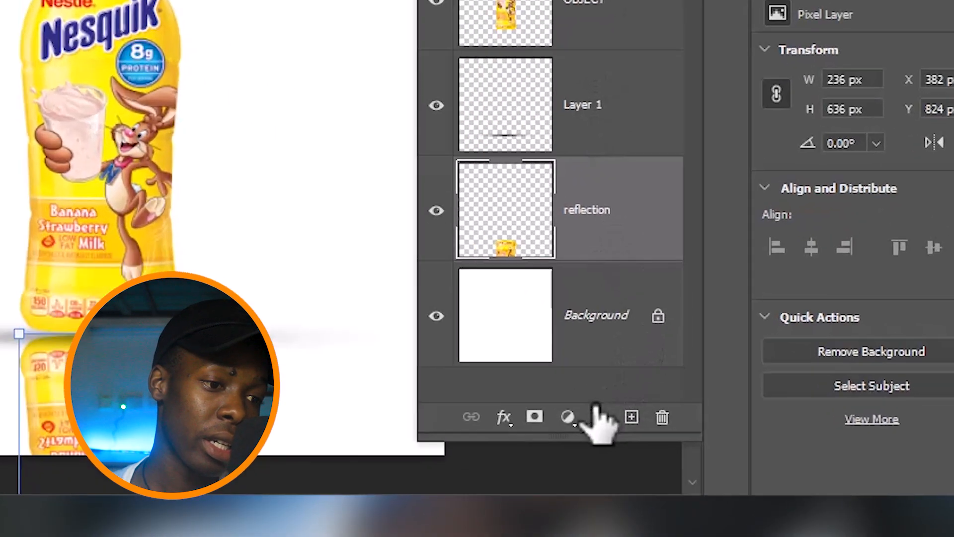
Step: Add a Gradient fill layer above the reflection layer using the Foreground to Transparent preset
left_click(646, 465)
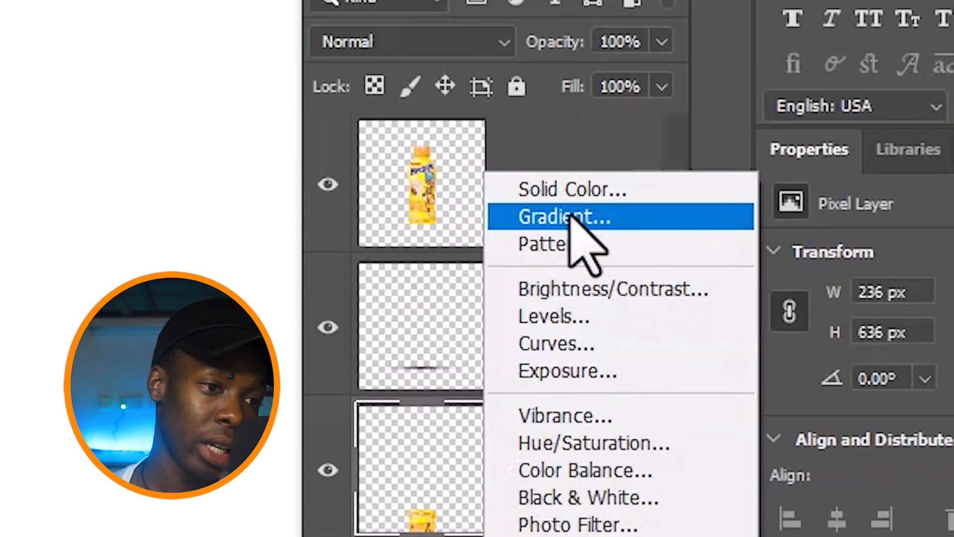
left_click(571, 216)
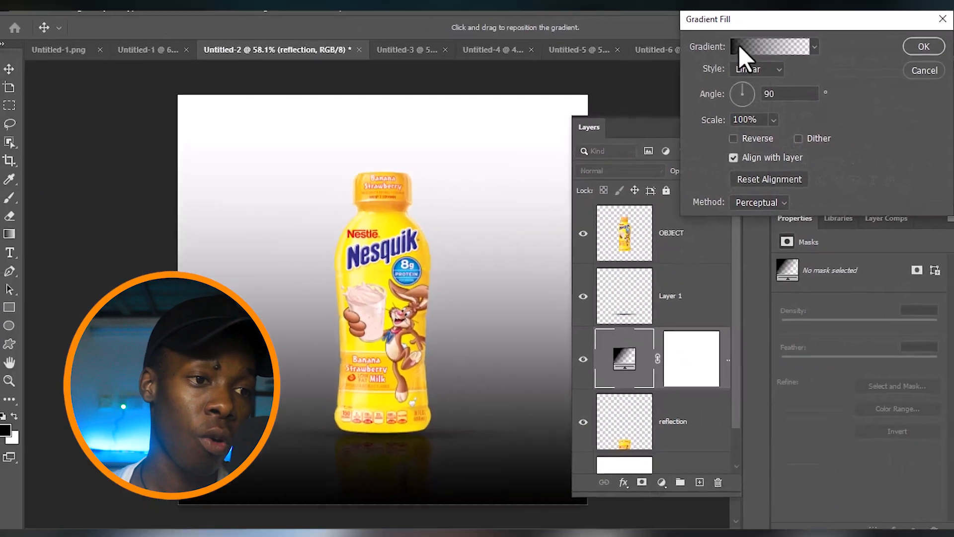
left_click(739, 45)
left_click(420, 258)
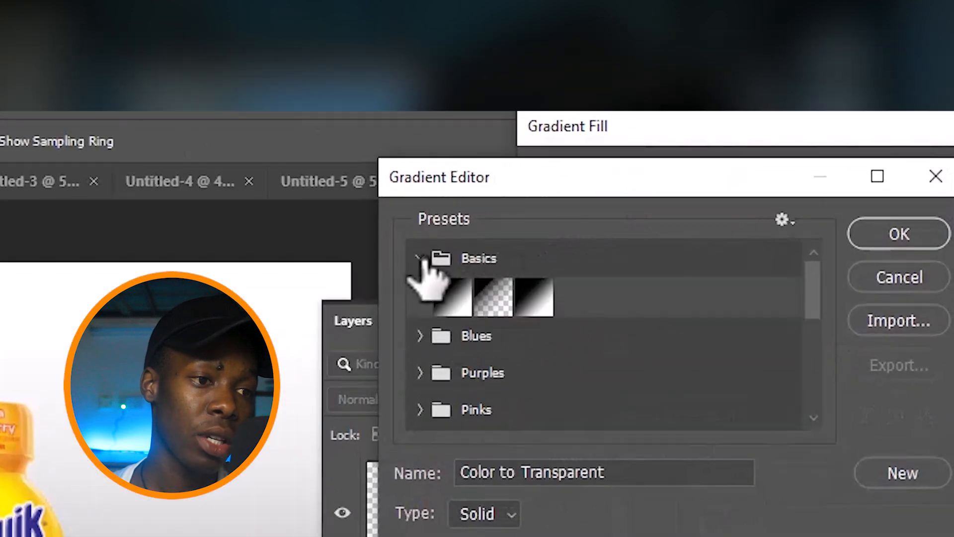
left_click(497, 305)
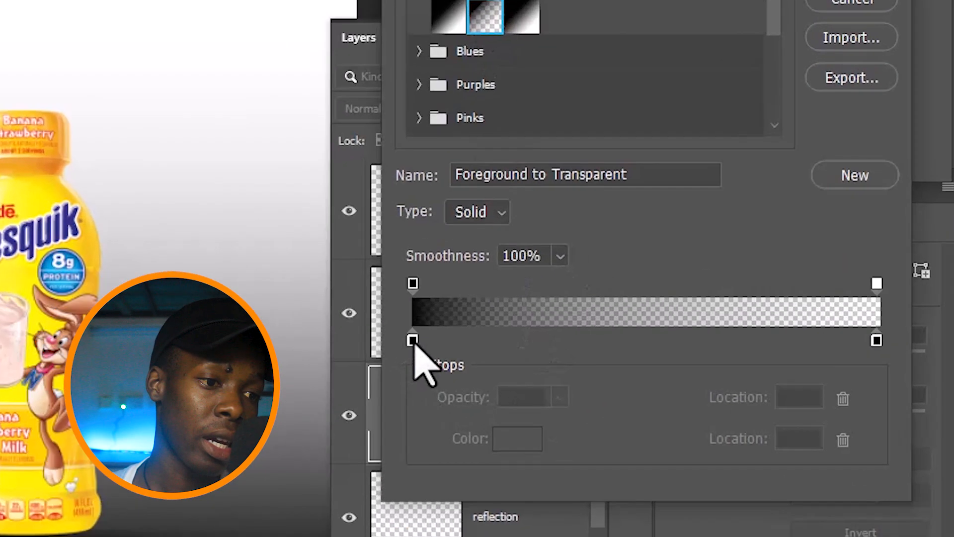
Step: Set the gradient's starting color stop to white (RGB 255, 255, 255)
left_click(610, 309)
left_click(456, 465)
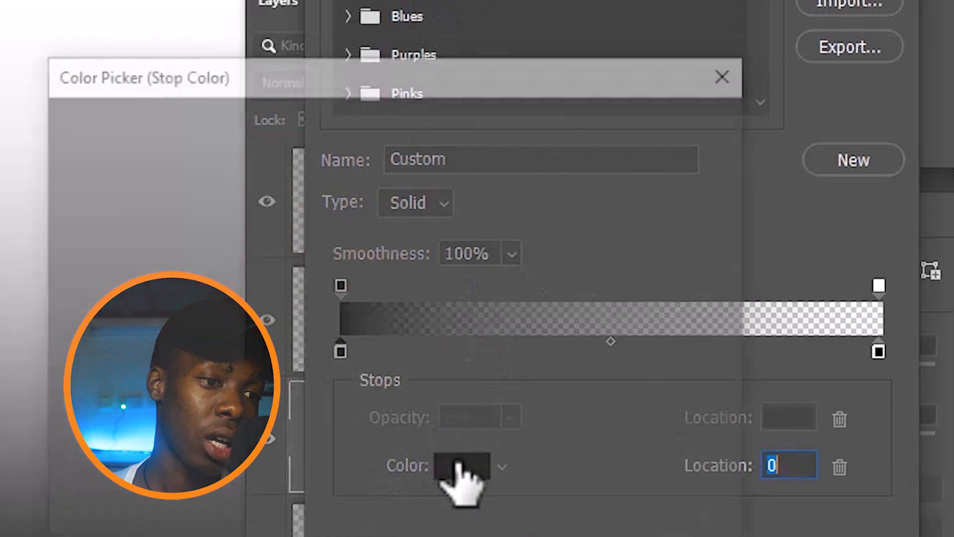
left_click_drag(221, 197, 0, 62)
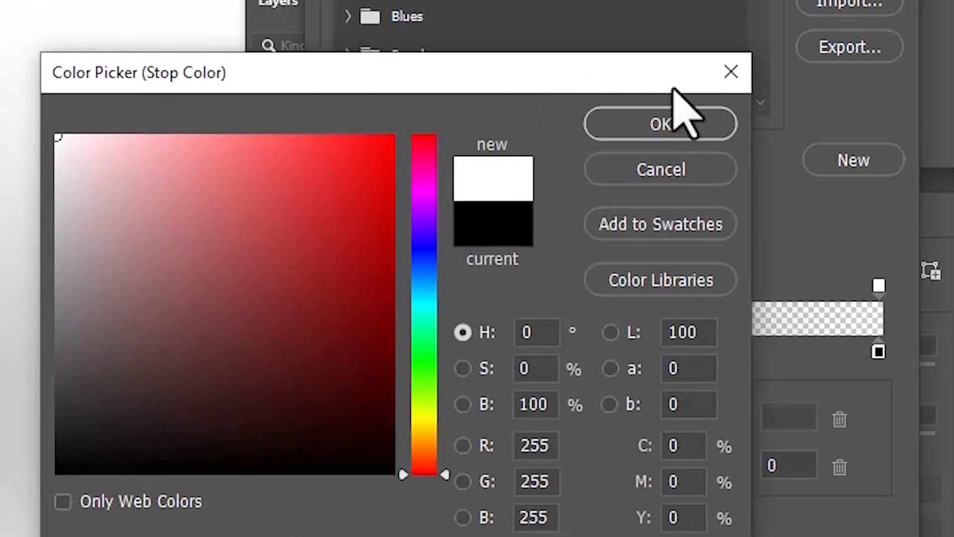
left_click(658, 123)
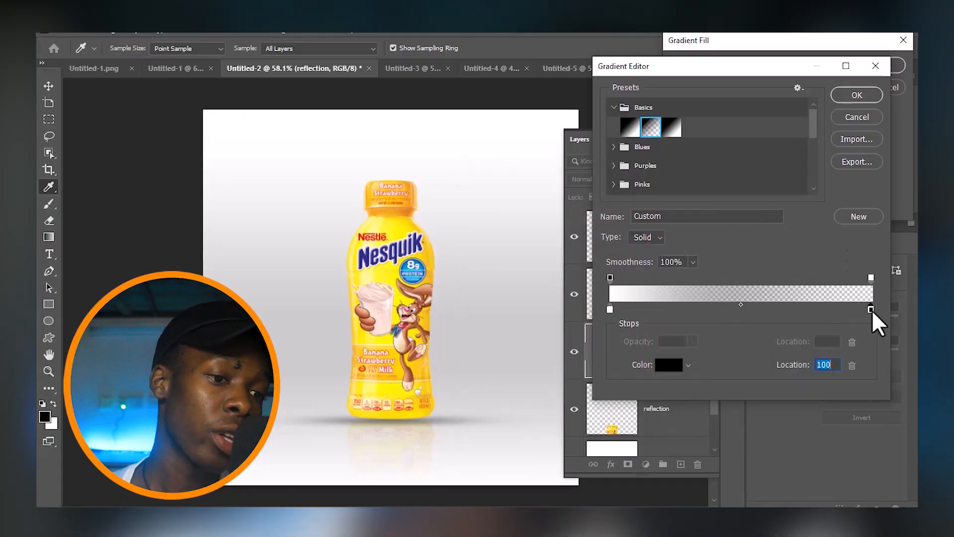
Step: Remove the gradient's black end color stop and apply the gradient fill
left_click(871, 278)
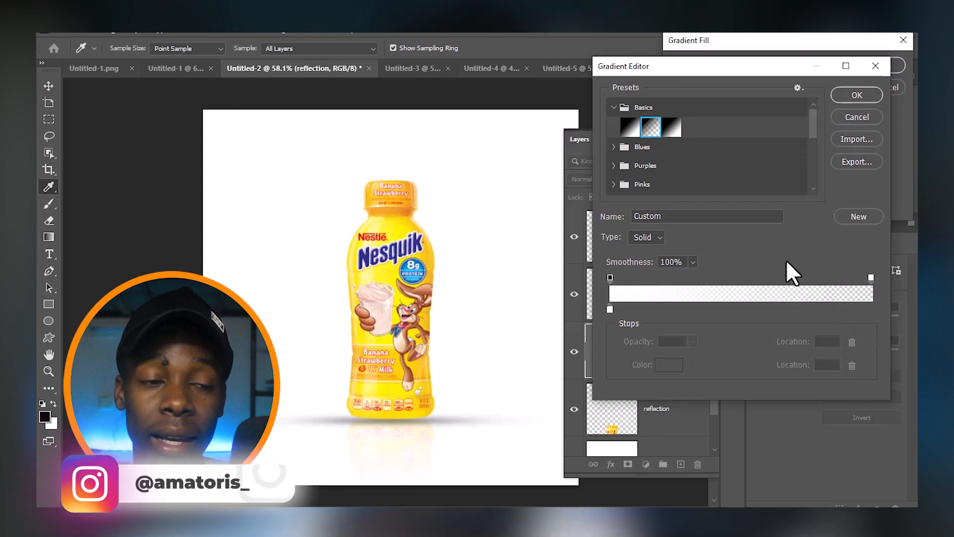
left_click(858, 95)
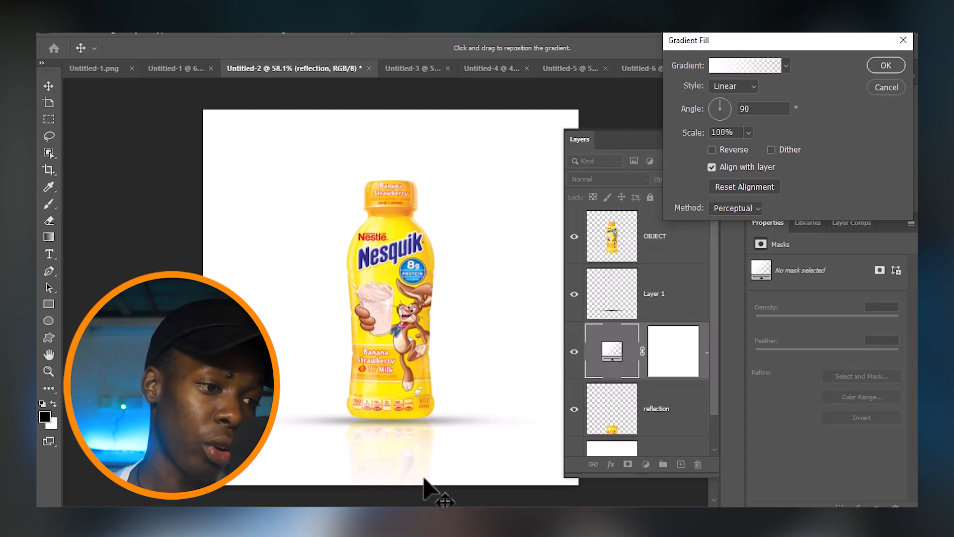
left_click(887, 62)
Step: Slightly lower the opacity of the gradient fill layer covering the bottle's reflection
left_click(708, 179)
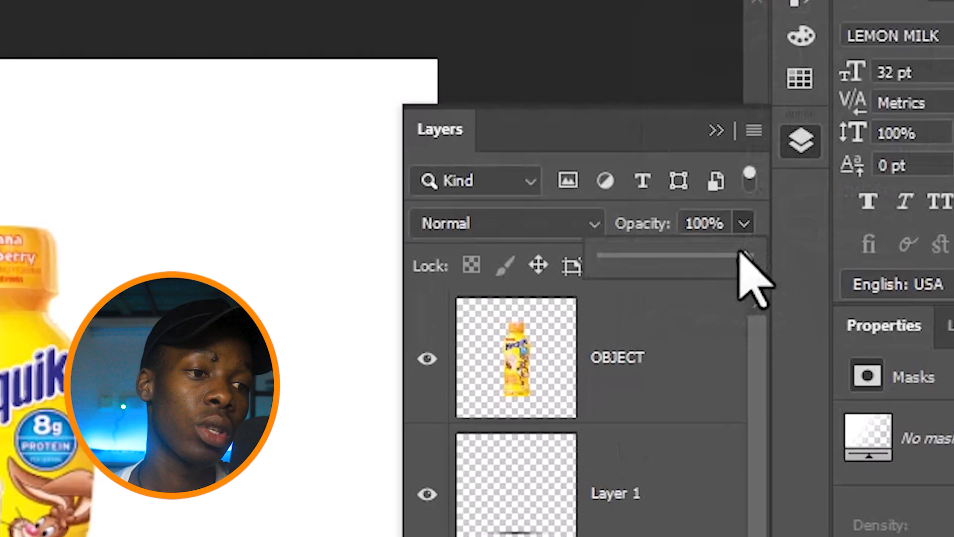
left_click_drag(712, 194, 699, 194)
left_click_drag(720, 273, 718, 273)
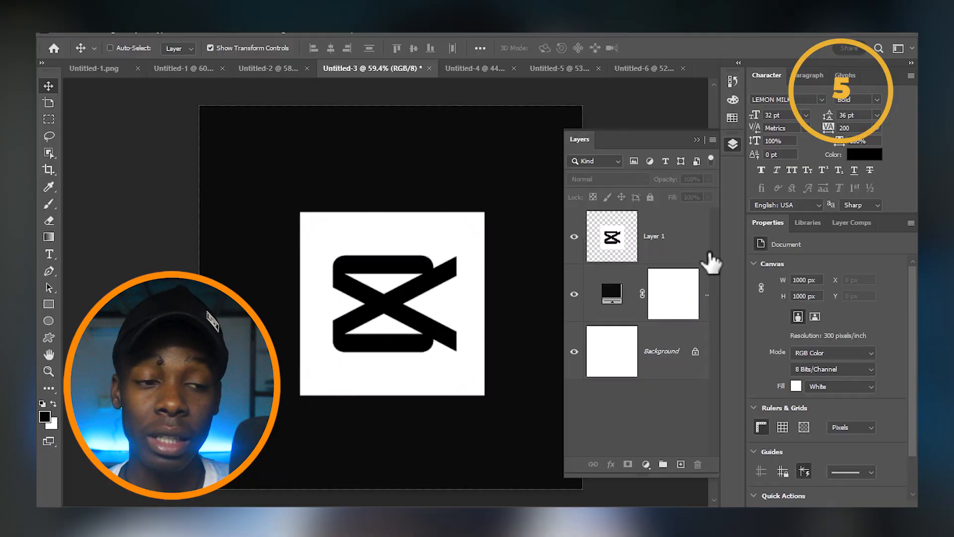
Step: Draw a rectangle about 449 × 329 px over the logo on Layer 1
left_click(674, 239)
left_click(49, 304)
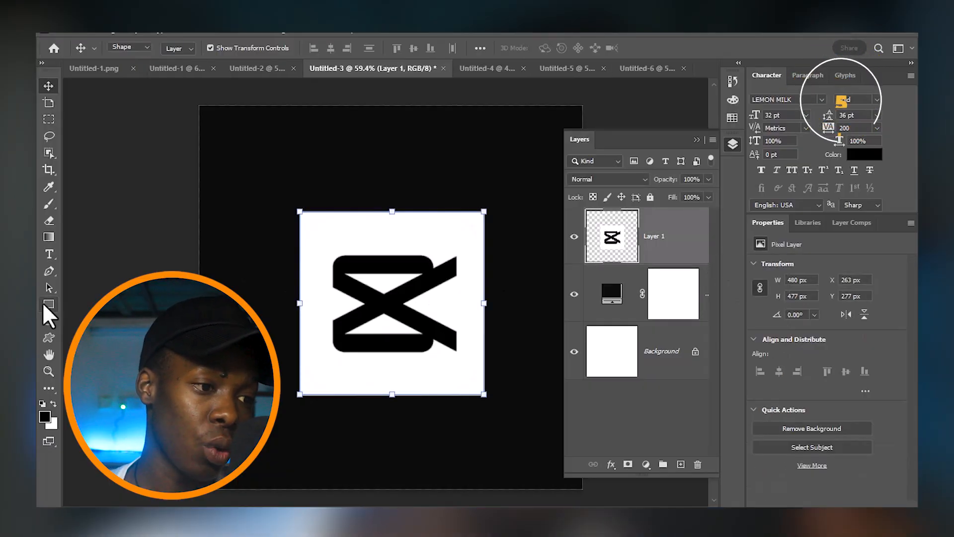
left_click_drag(332, 312, 473, 363)
Step: Place Layer 1 above Rectangle 1 and clip the logo to the rectangle
left_click_drag(650, 316, 665, 217)
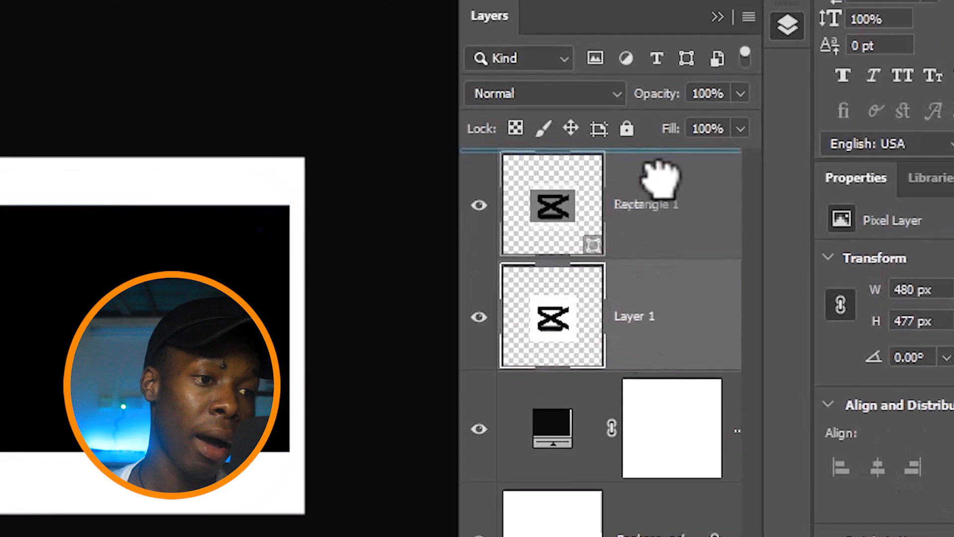
left_click_drag(661, 172, 663, 164)
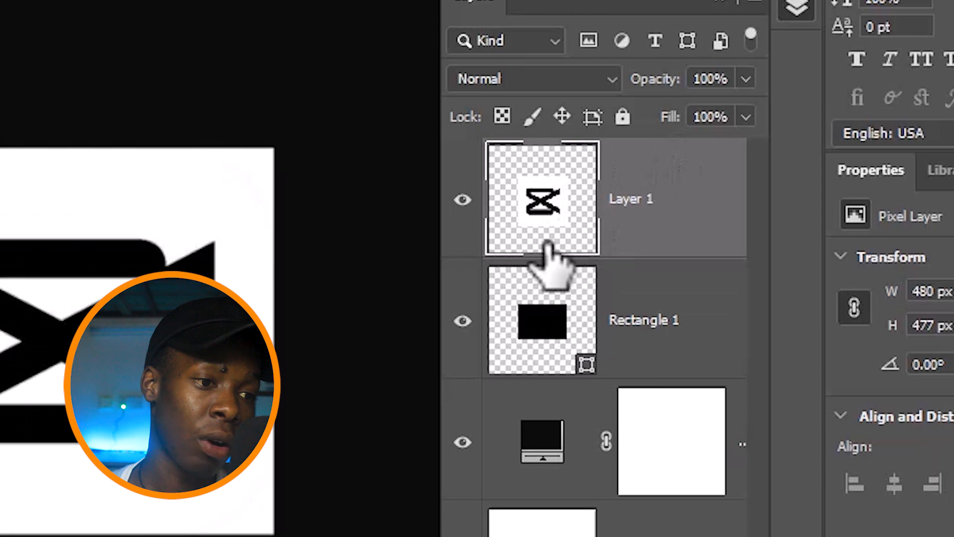
left_click(544, 242, "alt")
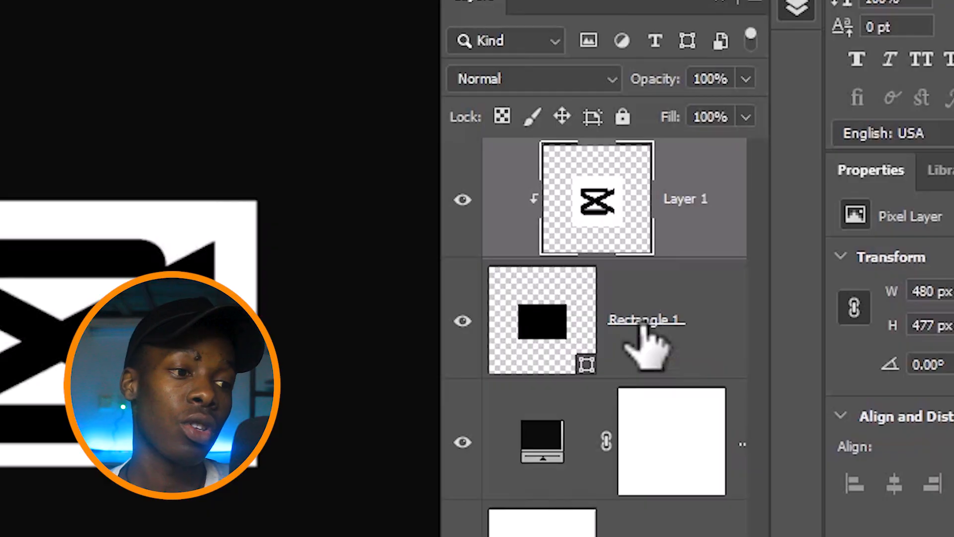
Step: Round all four corners of Rectangle 1 to a 45 px radius
left_click(634, 329)
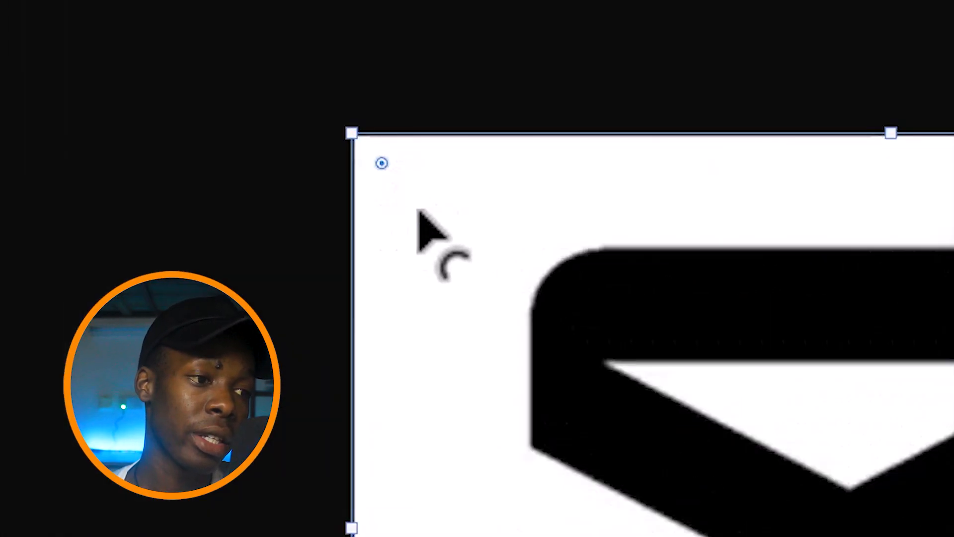
left_click_drag(389, 166, 462, 219)
scroll(664, 368, "down", 6)
left_click_drag(435, 334, 376, 317)
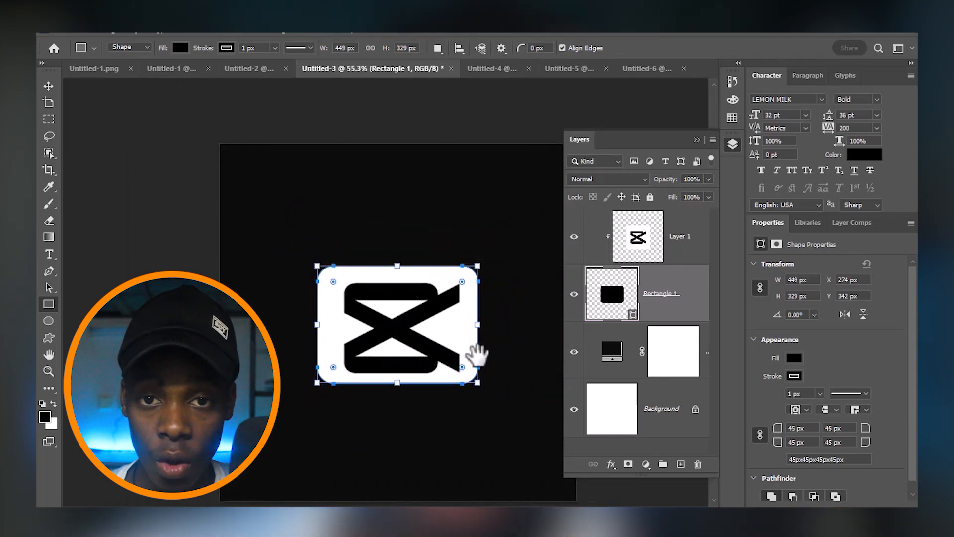
Step: Scale the logo on Layer 1 down proportionally to about 70.42% within the rounded rectangle
left_click(695, 240)
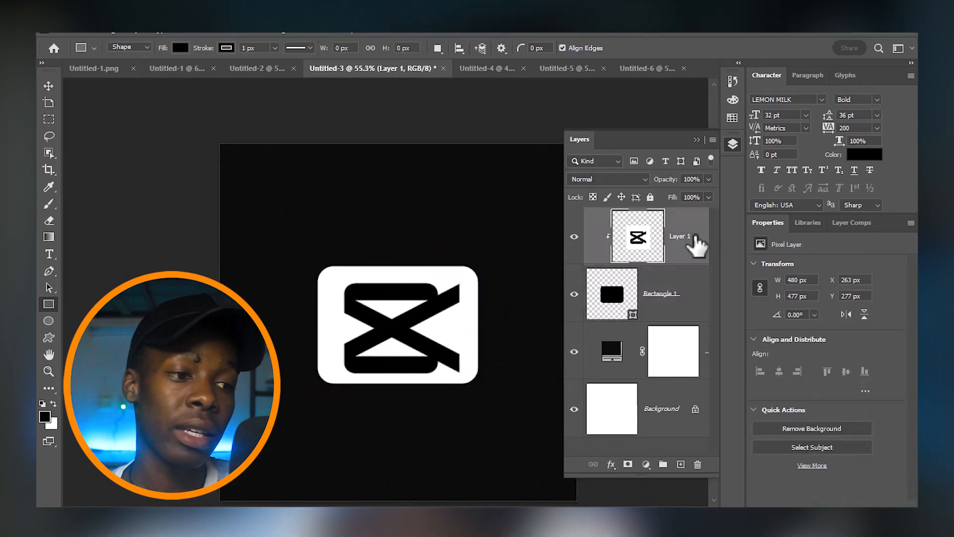
left_click(44, 88)
left_click_drag(398, 242, 403, 303)
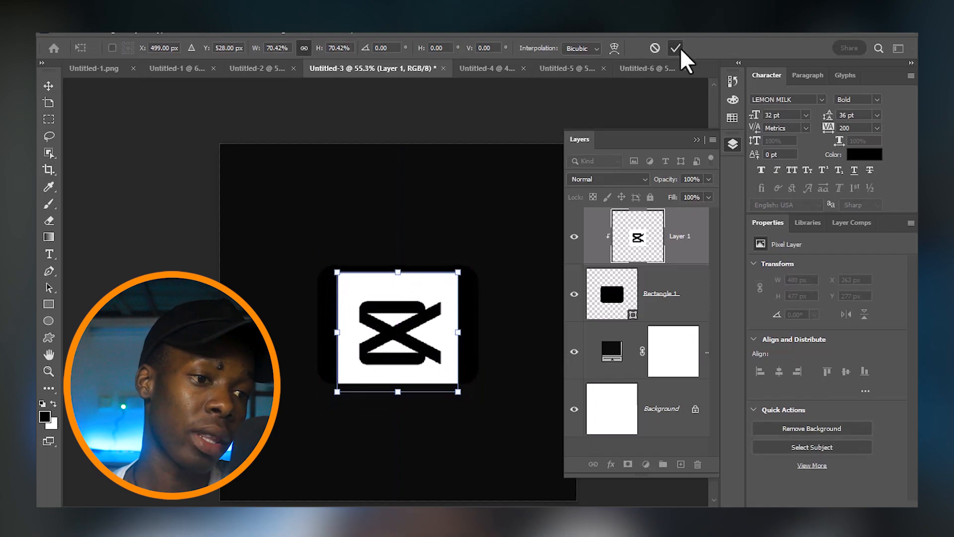
key("Return")
Step: Change the fill of Rectangle 1 to white
left_click(649, 297)
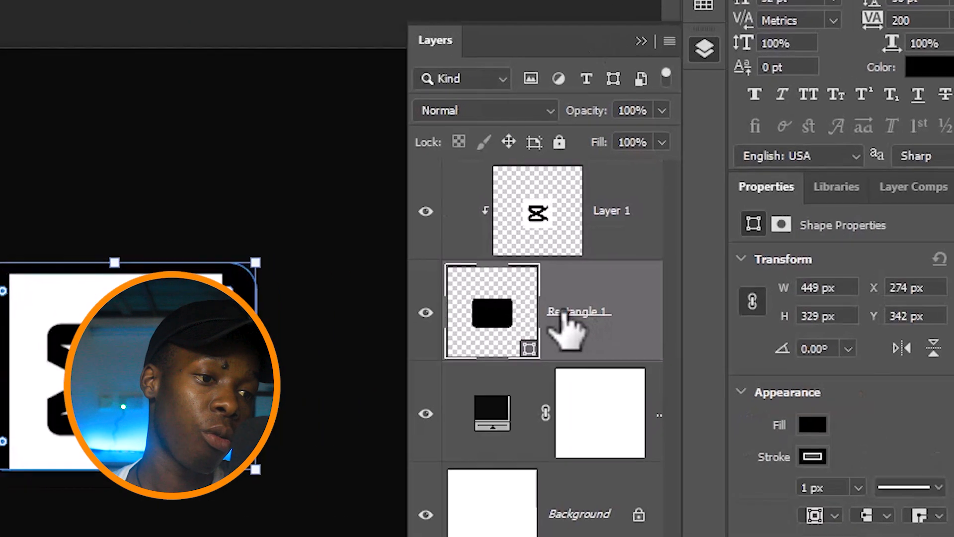
left_click(788, 355)
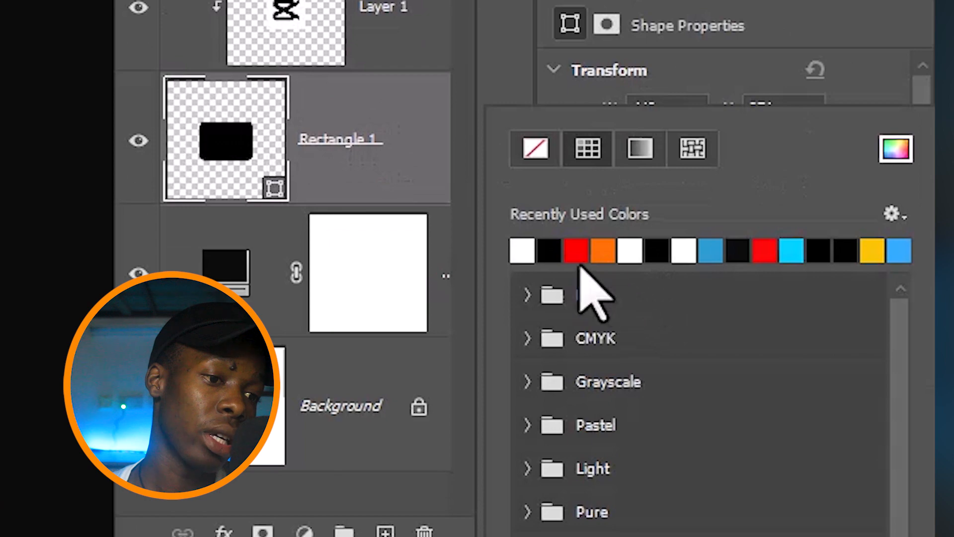
left_click(524, 255)
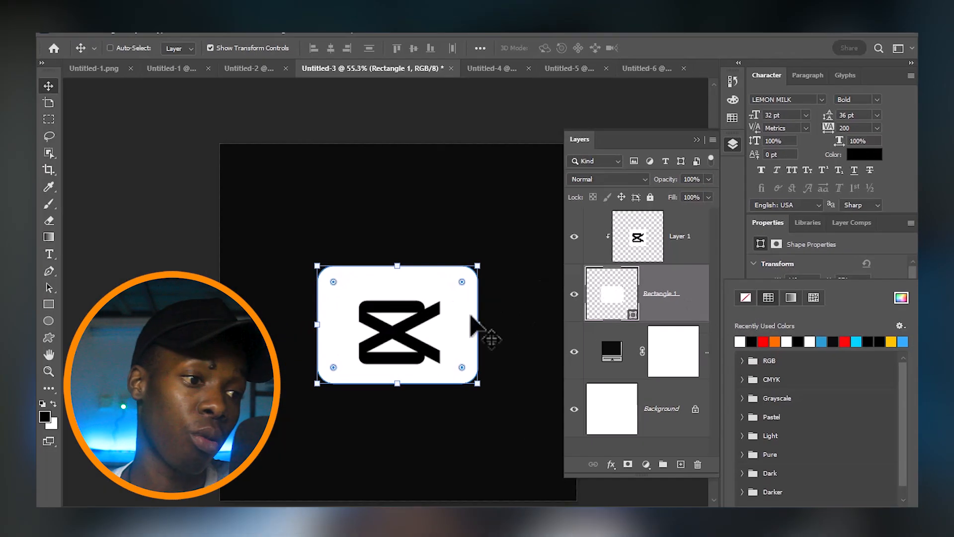
Step: Move Rectangle 1 down to about X 276 px, Y 360 px so it is centered around the logo
left_click(412, 348)
mouse_move(398, 332)
left_mouse_down()
mouse_move(397, 323)
mouse_move(399, 339)
left_mouse_up()
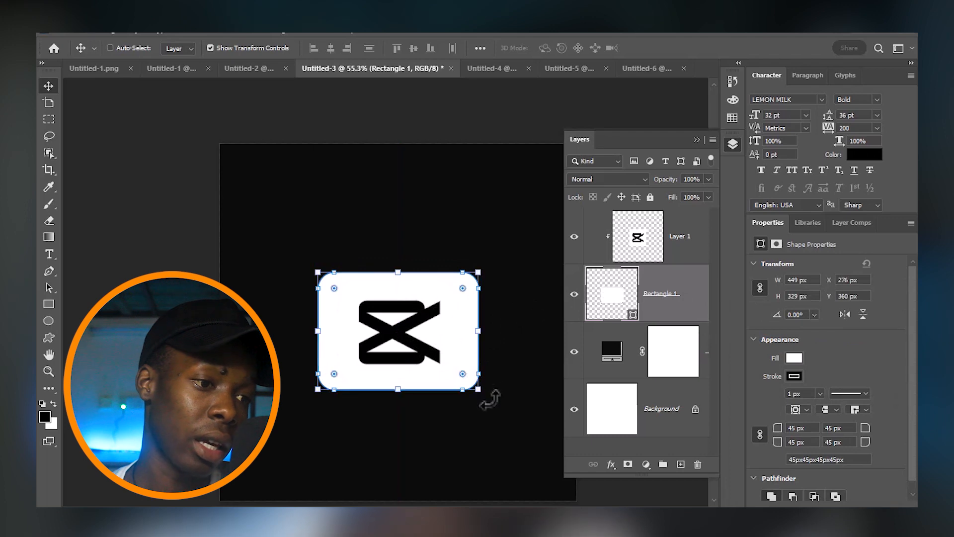
key("Return")
scroll(445, 420, "down", 1)
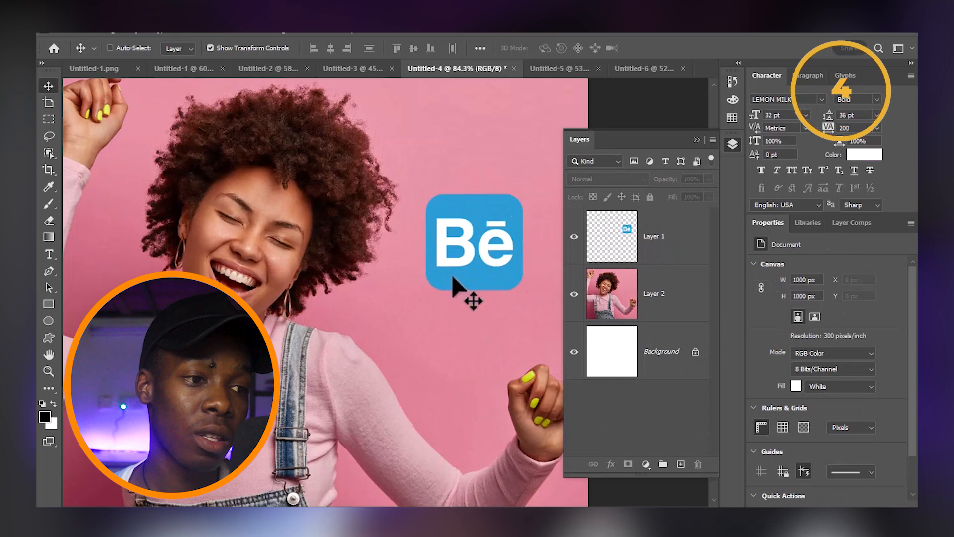
Step: With Layer 1 active, select the white Bē lettering using Color Range on sampled white at fuzziness 93
left_click(491, 286)
left_click(439, 222)
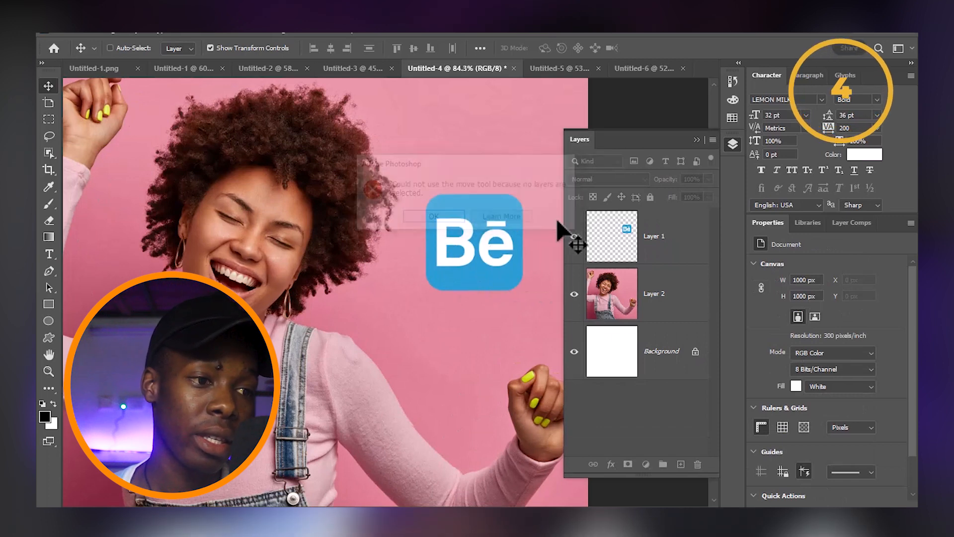
left_click(668, 240)
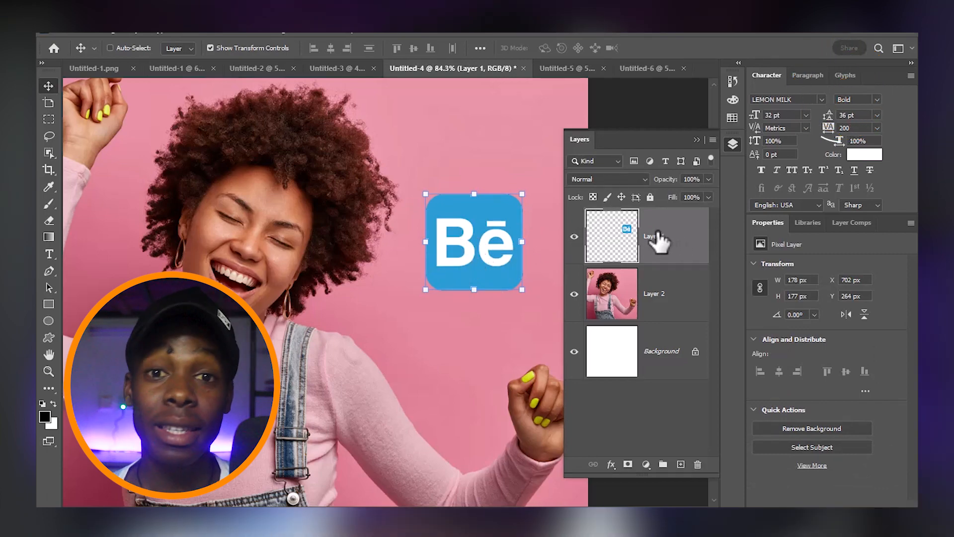
left_click(205, 33)
left_click(208, 154)
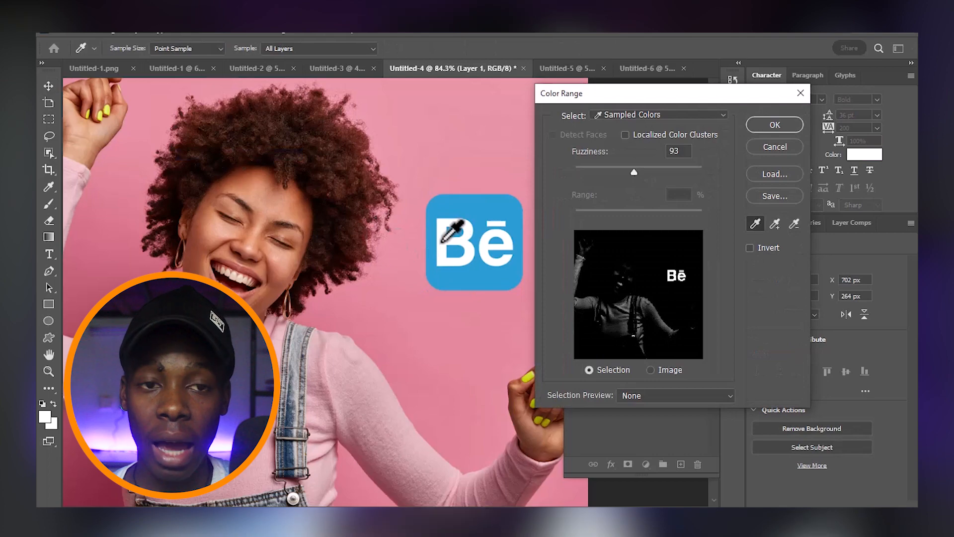
key("Return")
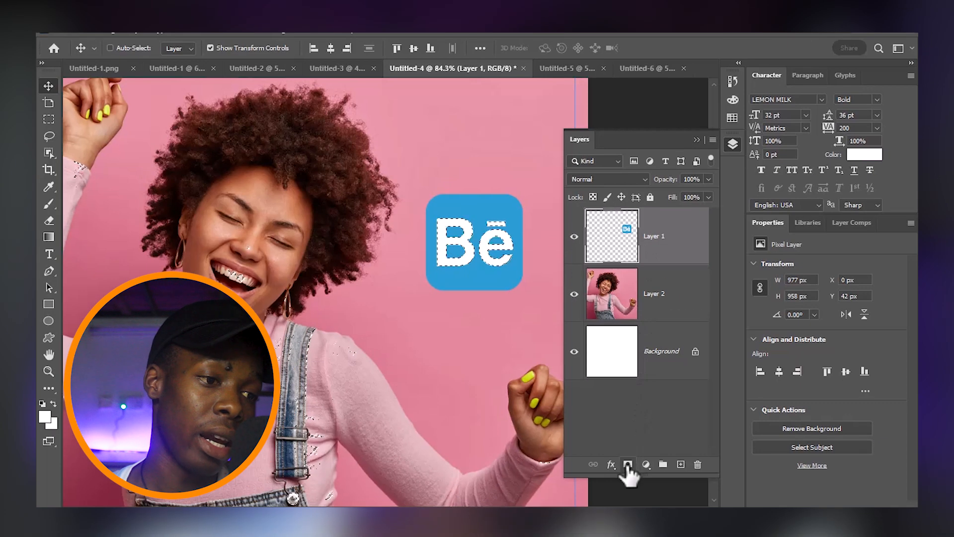
Step: Mask Layer 1 with the selection to isolate the white lettering, and hide the on-canvas extras
left_click(628, 465)
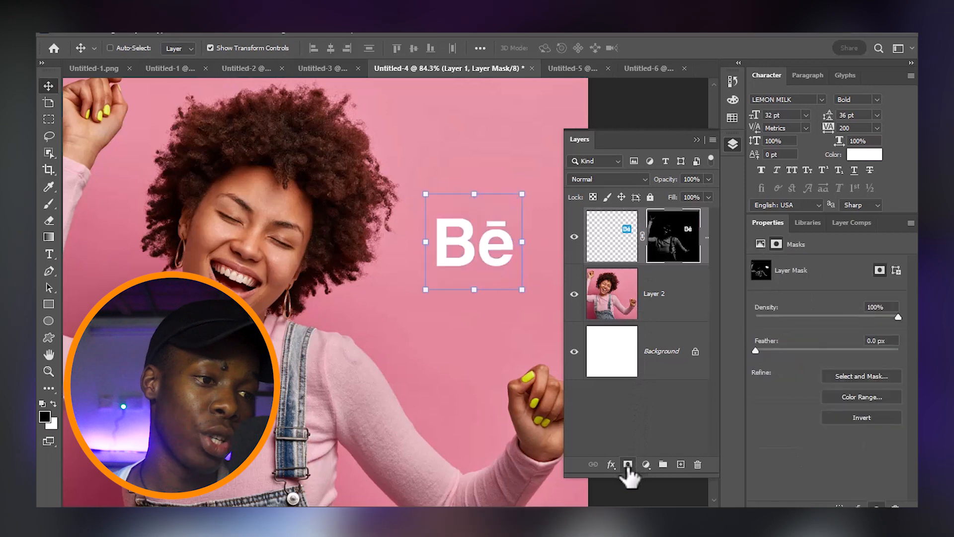
scroll(414, 343, "down", 3)
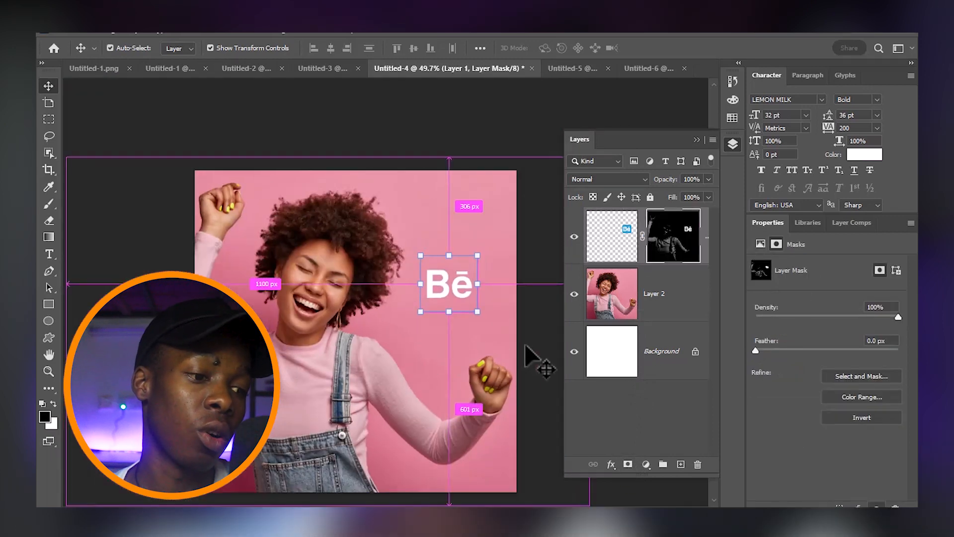
key("ctrl+h")
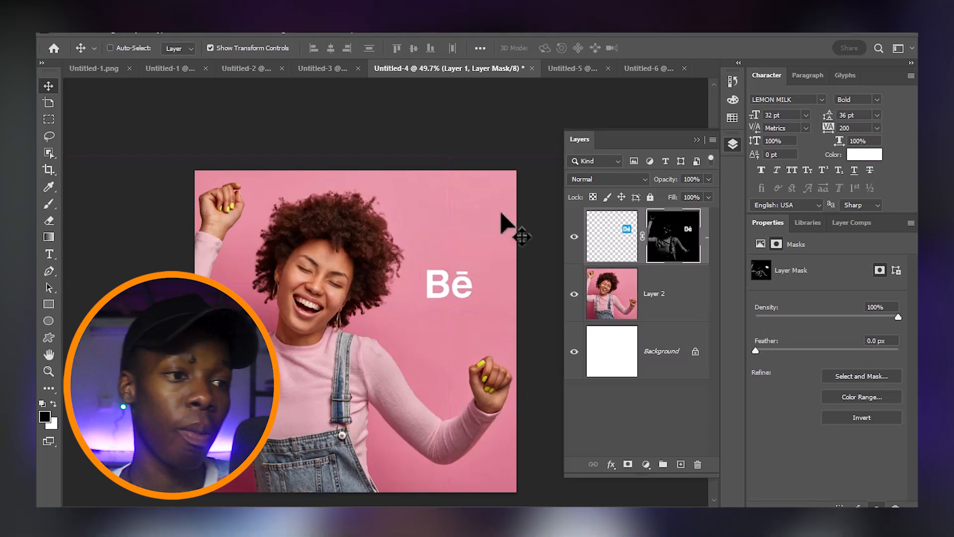
Step: Switch to the Untitled-5 document and start Sky Replacement on Layer 1
key("ctrl+Tab")
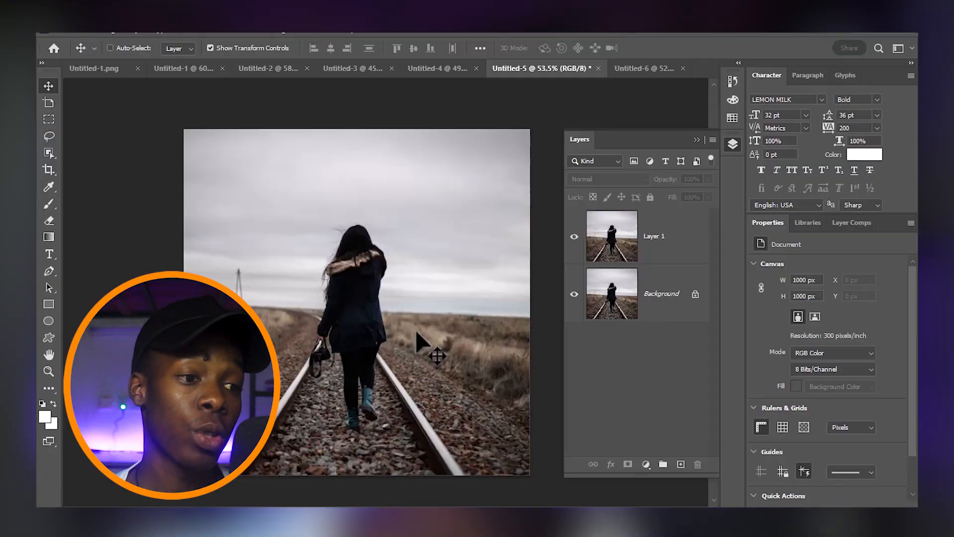
left_click(677, 263)
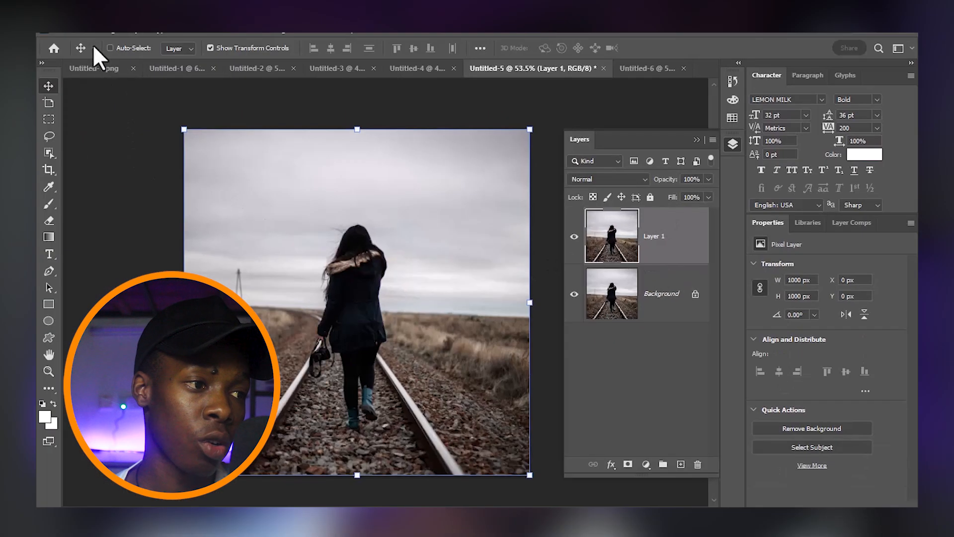
left_click(83, 29)
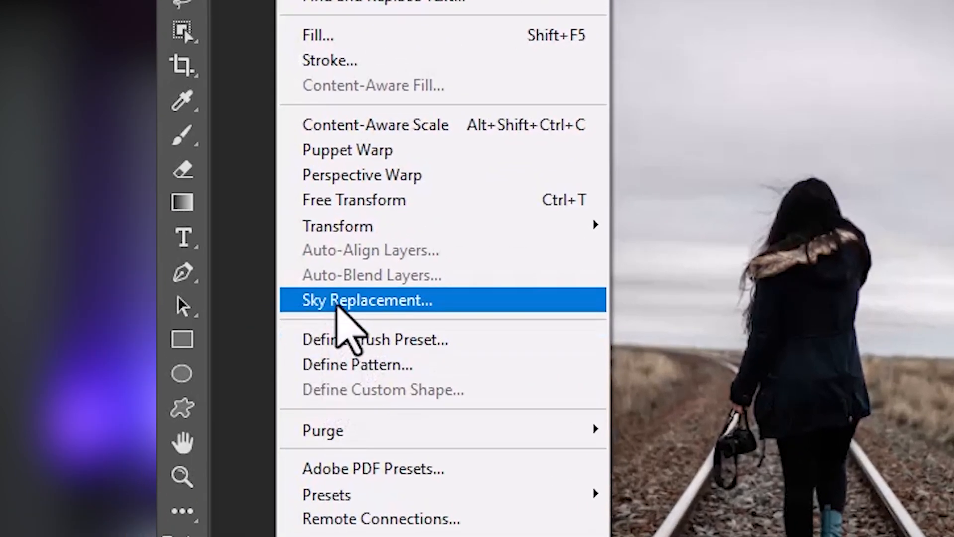
left_click(135, 285)
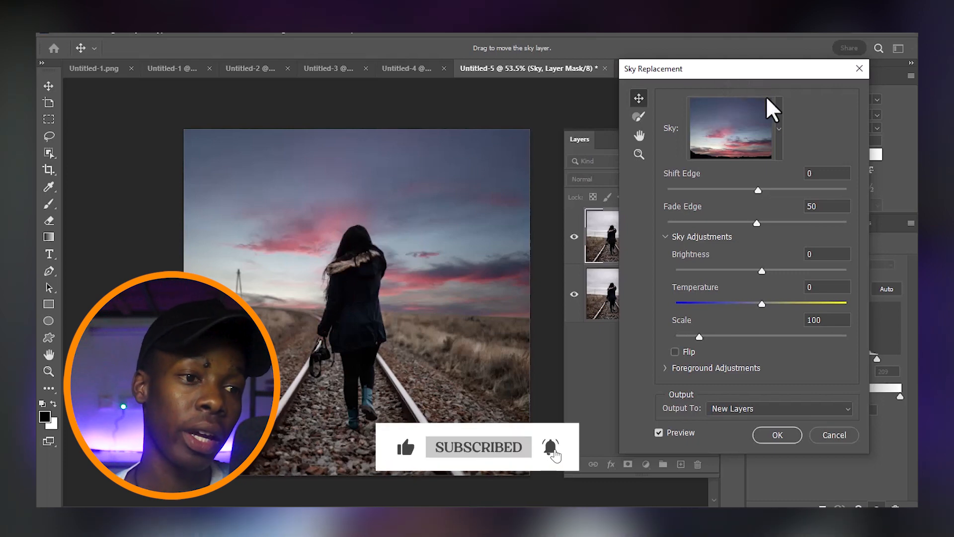
Step: Browse the preset skies in the Spectacular folder, collapse the folder and look at the Sunsets presets
left_click(780, 117)
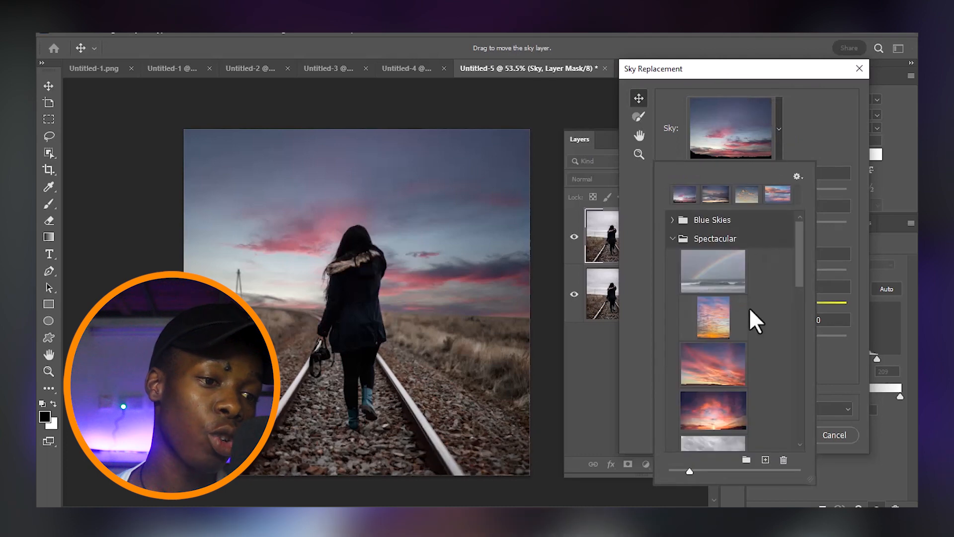
scroll(748, 312, "down", 1)
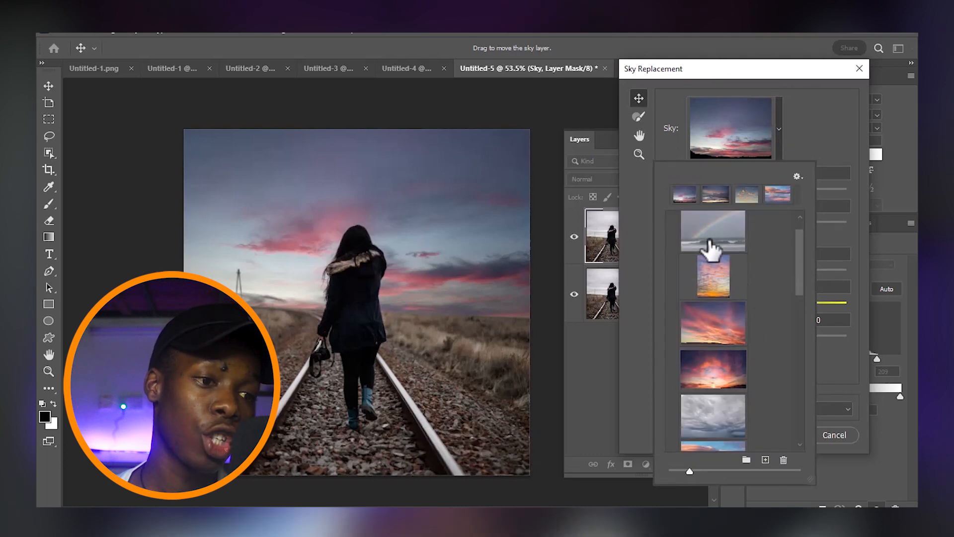
scroll(686, 229, "up", 1)
left_click(673, 239)
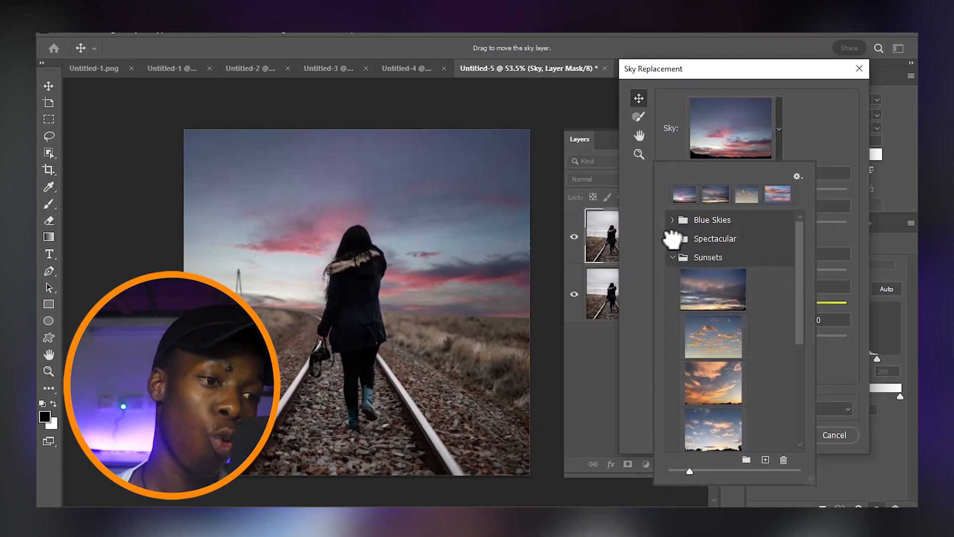
left_click(848, 119)
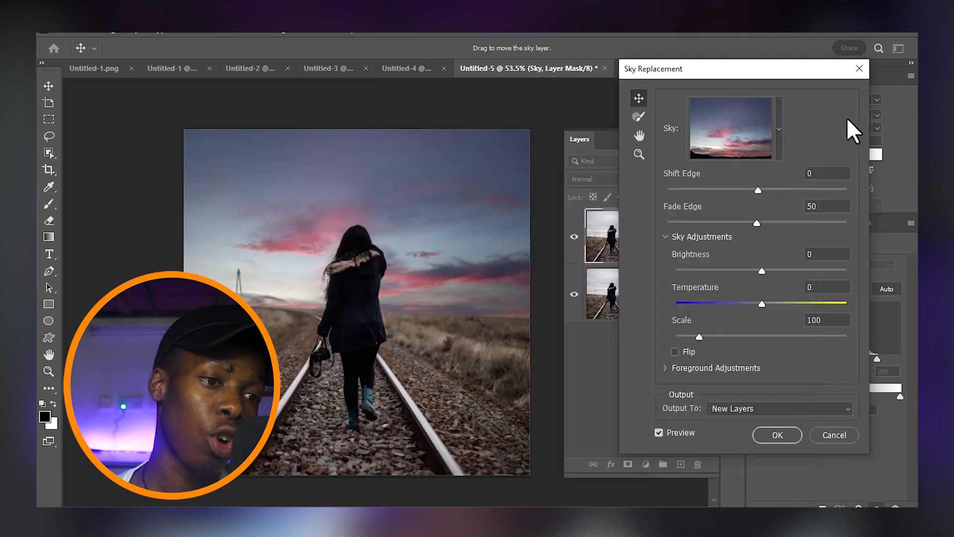
Step: Apply the pink sunset sky as new layers, and toggle the Sky Replacement Group's visibility to compare before and after
left_click(776, 435)
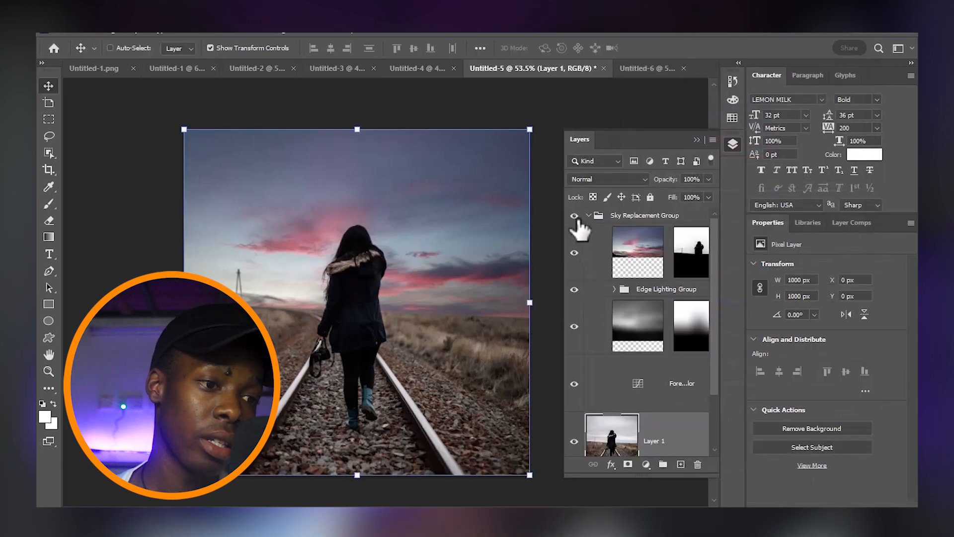
left_click(575, 216)
left_click(574, 217)
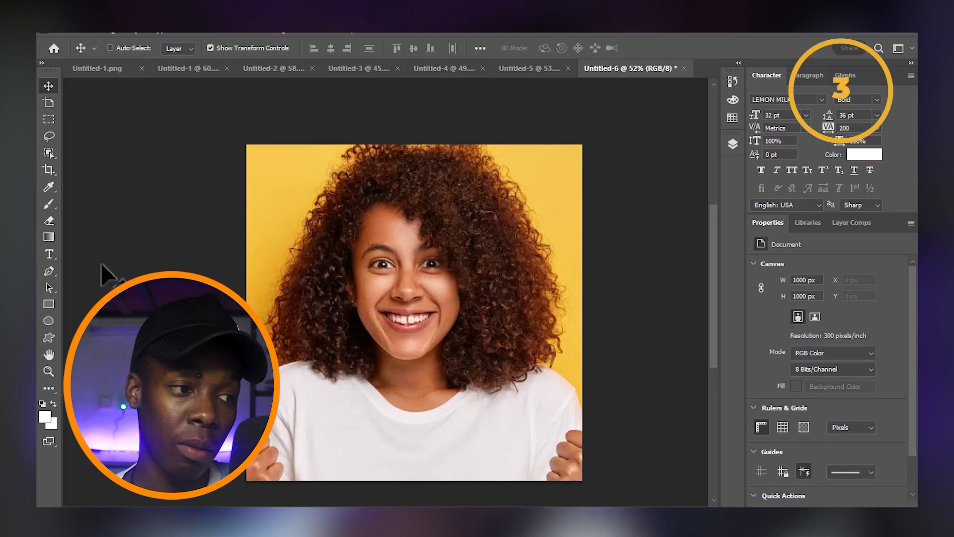
Step: Add the white word "text" in LEMON MILK Bold 32 pt to Untitled-6 and center it across the woman's face
left_click(49, 254)
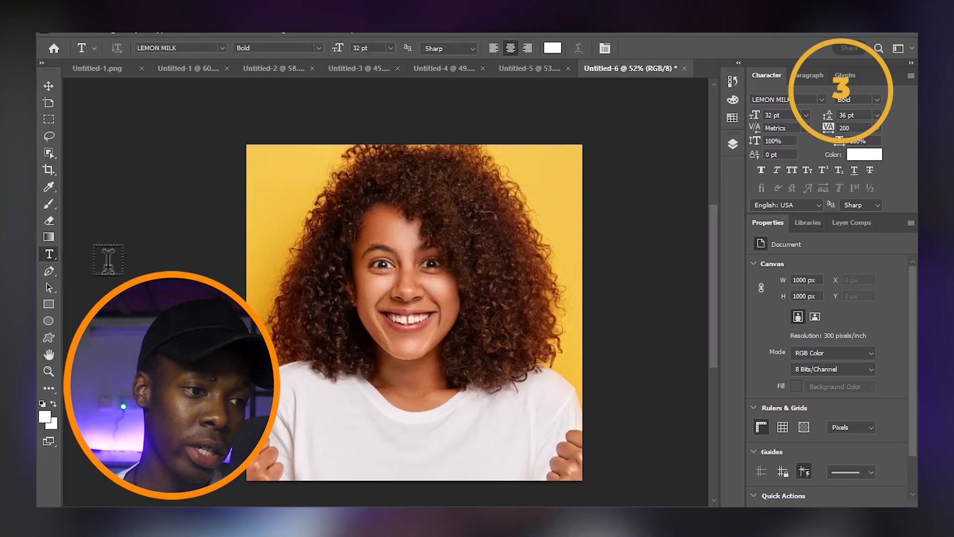
left_click(320, 283)
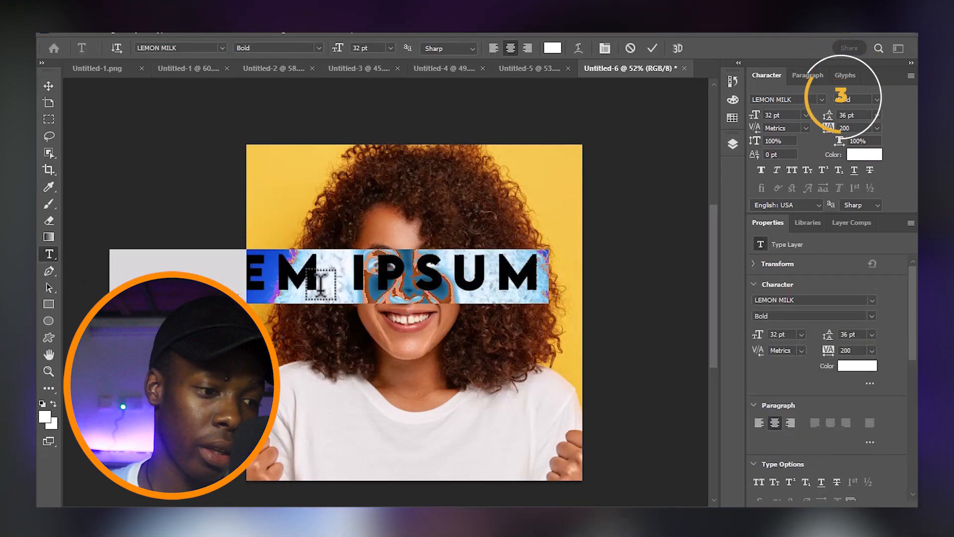
type("TEXT")
left_click(48, 85)
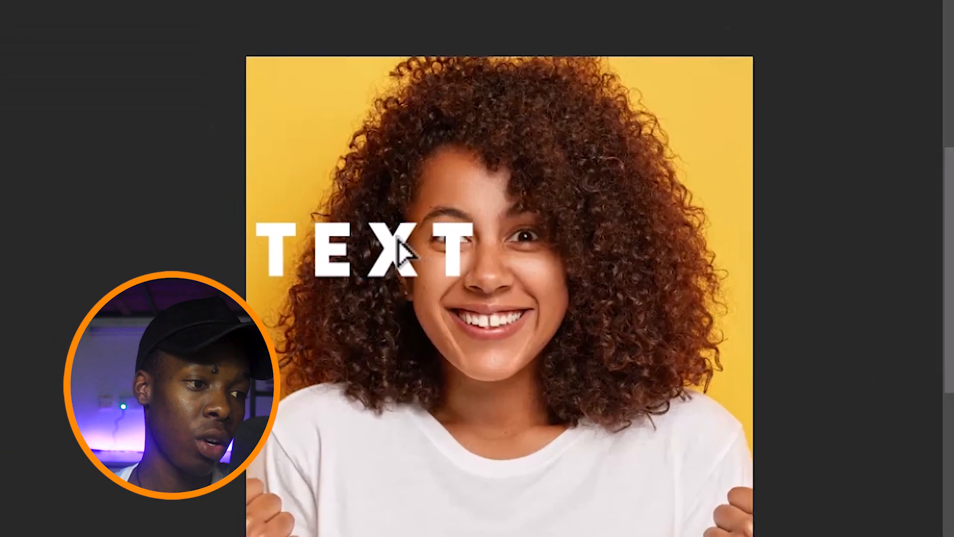
left_click_drag(349, 273, 396, 279)
left_click_drag(482, 244, 534, 220)
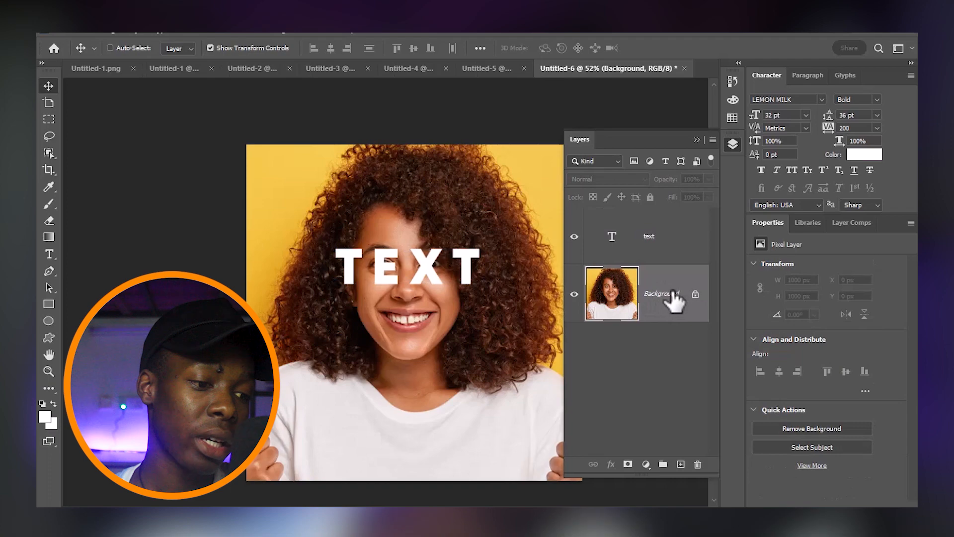
Step: Duplicate the Background layer and move the copy to the top of the layer stack
key("ctrl+j")
left_click_drag(667, 299, 670, 266)
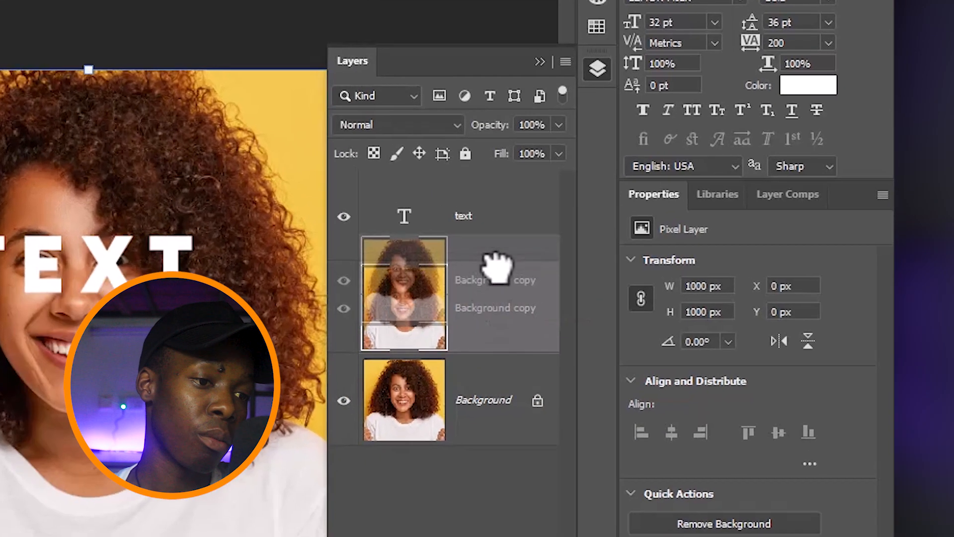
left_click_drag(497, 264, 502, 181)
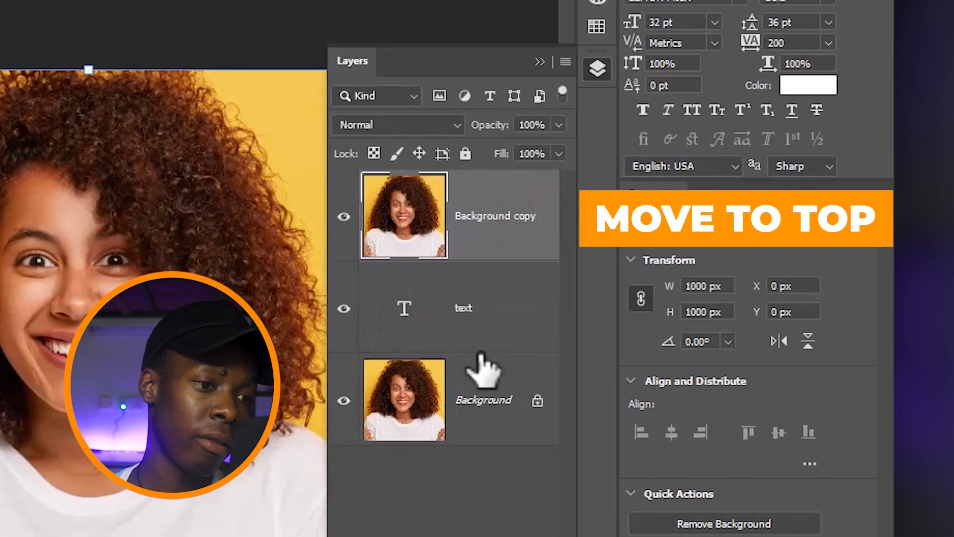
Step: Add a Solid Color fill layer in white (ffffff) directly above the Background layer
left_click(488, 387)
left_click(452, 536)
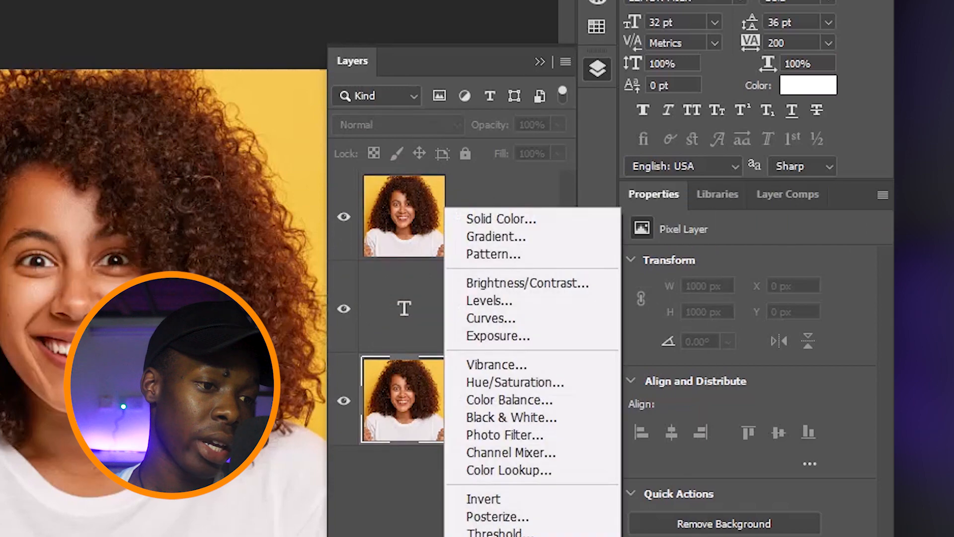
left_click(475, 221)
type("d89e9e")
left_click_drag(210, 184, 153, 151)
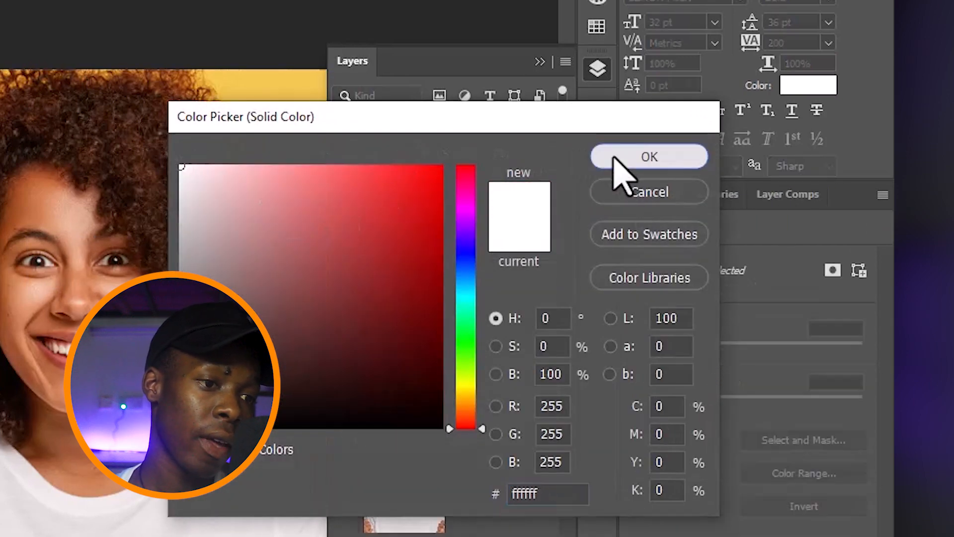
left_click(616, 158)
Step: Clip the Background copy layer to the text layer, and move the text down over the woman's mouth
left_click(416, 249)
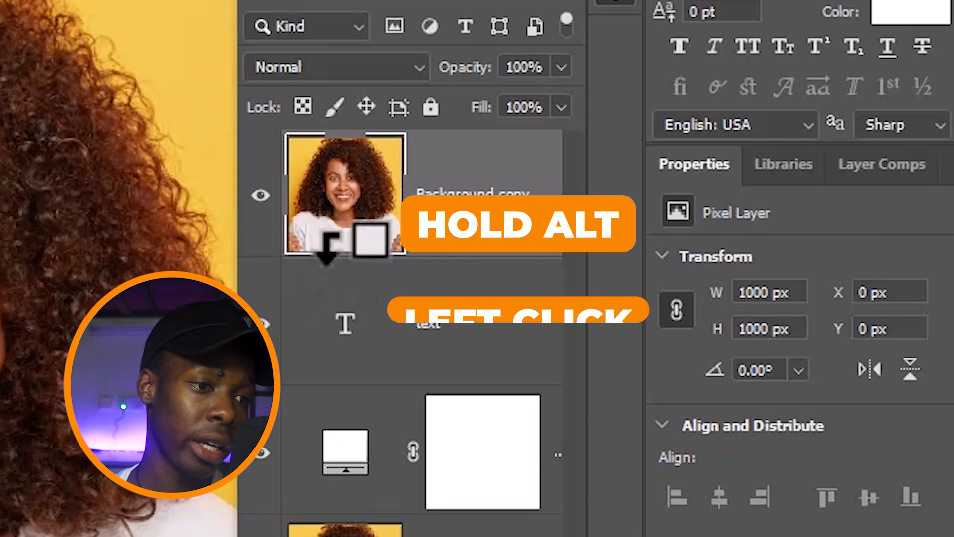
left_click(348, 244, "alt")
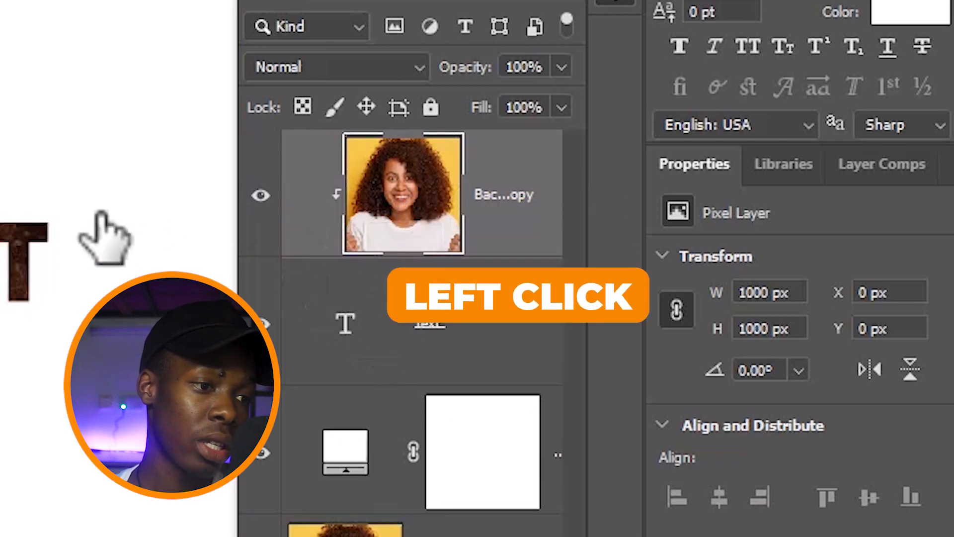
left_click(378, 331)
scroll(1, 278, "up", 5)
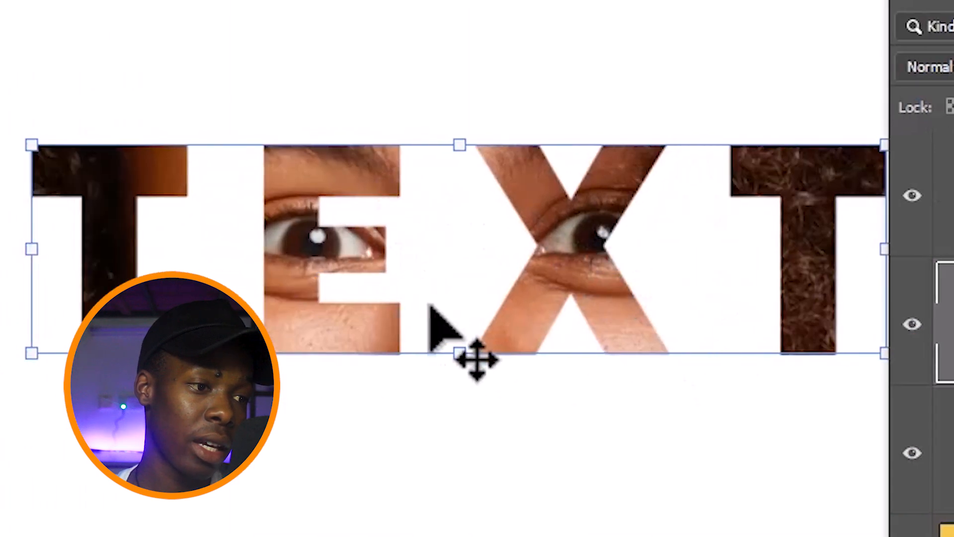
left_click_drag(547, 248, 505, 507)
left_click_drag(452, 445, 410, 378)
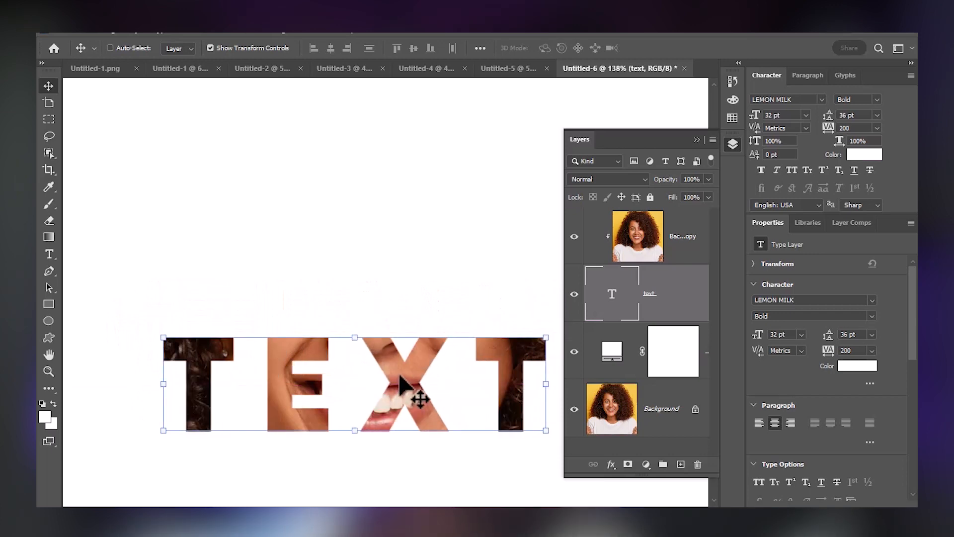
Step: Change the clipped text's wording to "teeth" and commit the edit
double_click(172, 372)
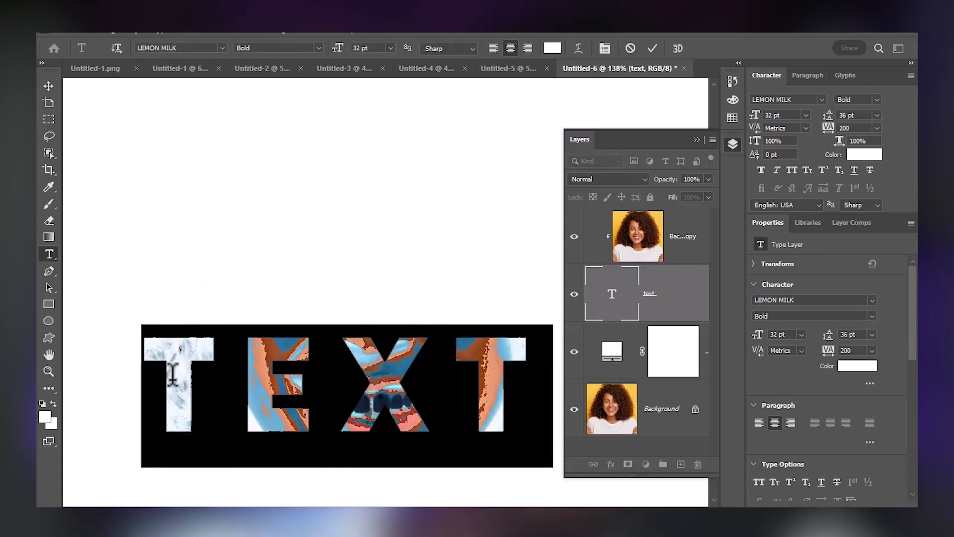
type("teeth")
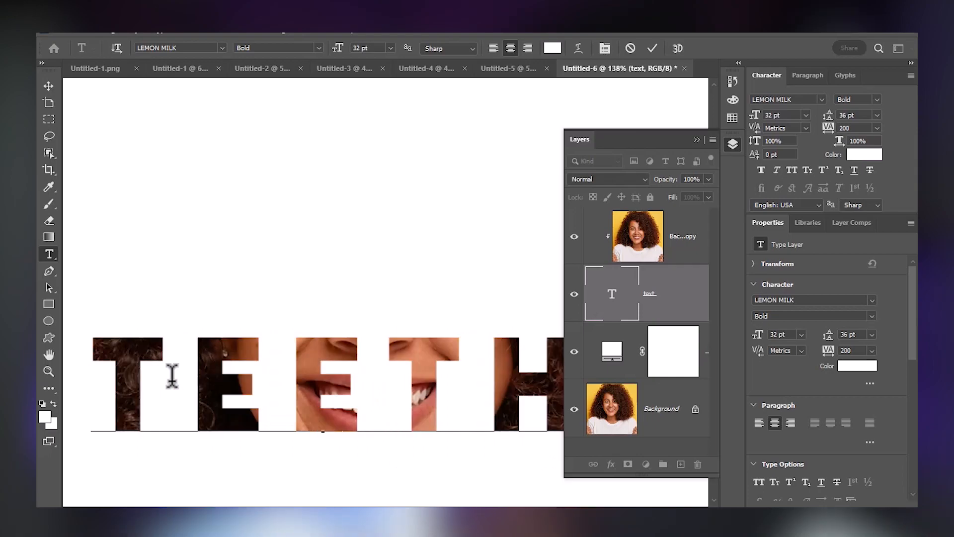
key("ctrl+Return")
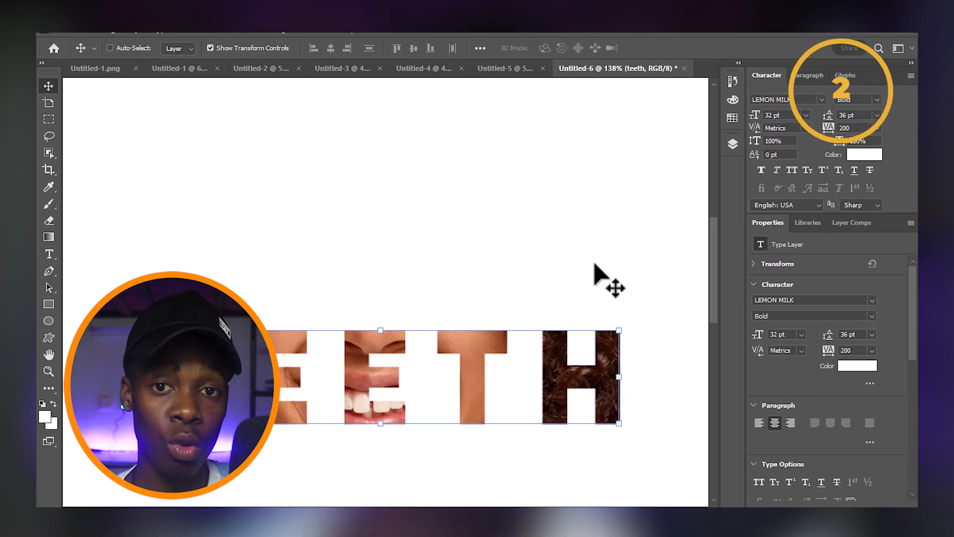
Step: Open the application preferences and accept the dialog's settings
left_click(92, 32)
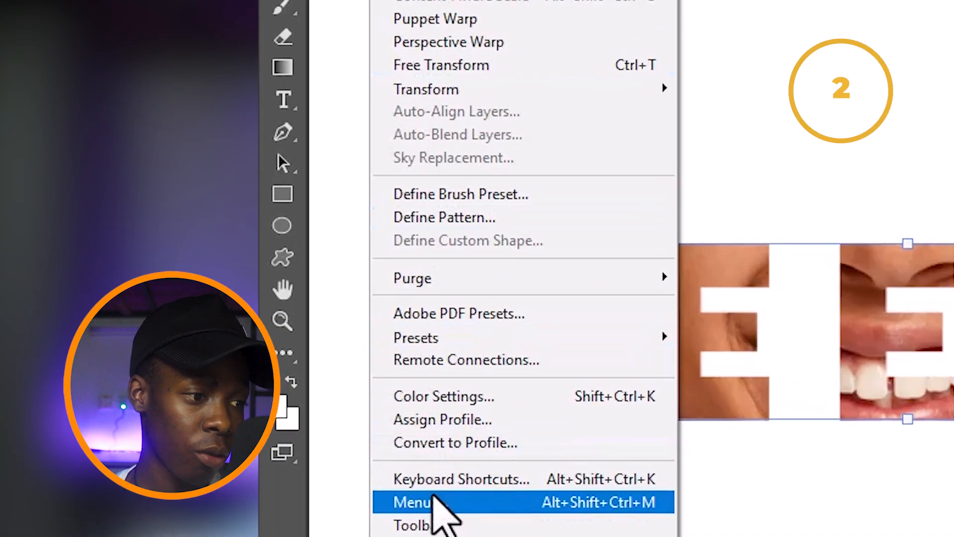
mouse_move(438, 519)
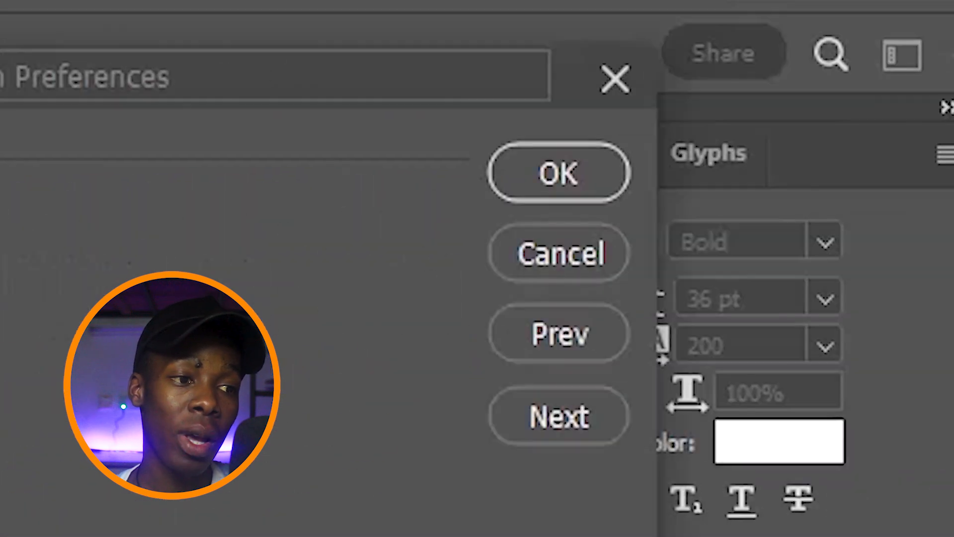
left_click(501, 184)
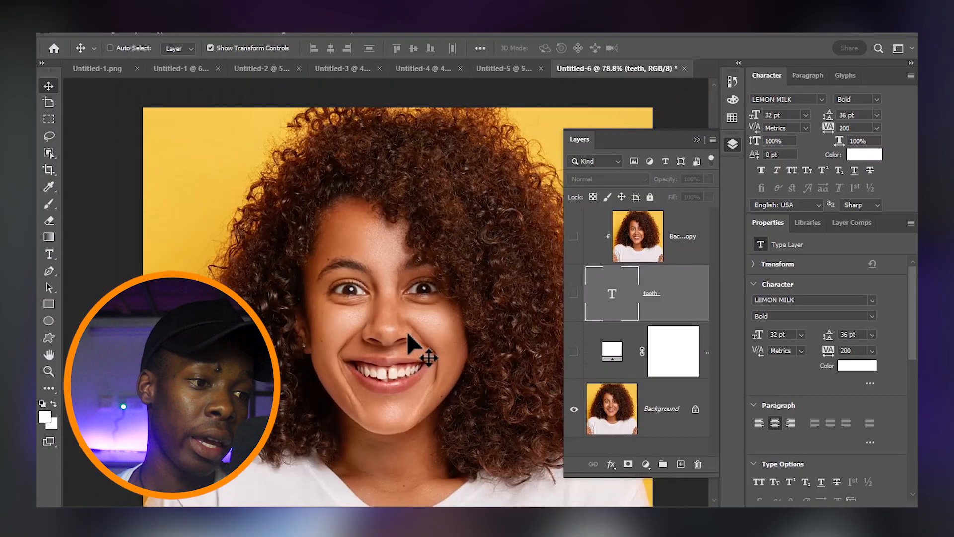
Step: Zoom in and out repeatedly on the woman's face to try out scroll-wheel zooming
scroll(407, 358, "down", 3)
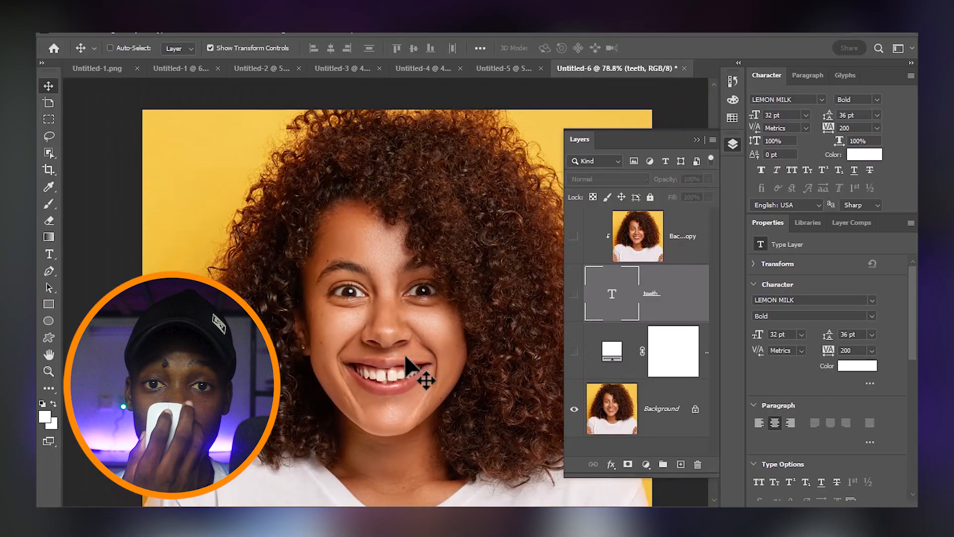
scroll(407, 358, "up", 2)
scroll(407, 358, "down", 3)
scroll(407, 358, "up", 3)
scroll(407, 358, "down", 4)
scroll(407, 358, "up", 3)
scroll(407, 358, "down", 3)
scroll(407, 357, "up", 2)
scroll(407, 358, "down", 2)
scroll(406, 358, "up", 3)
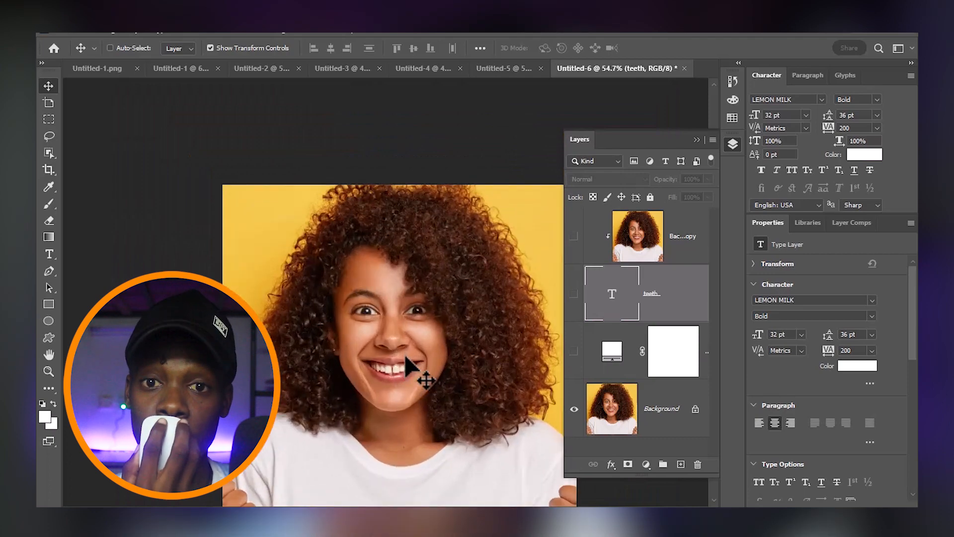
scroll(407, 358, "down", 3)
scroll(406, 358, "up", 2)
scroll(406, 358, "down", 3)
scroll(407, 358, "up", 3)
scroll(406, 358, "down", 2)
scroll(406, 358, "up", 1)
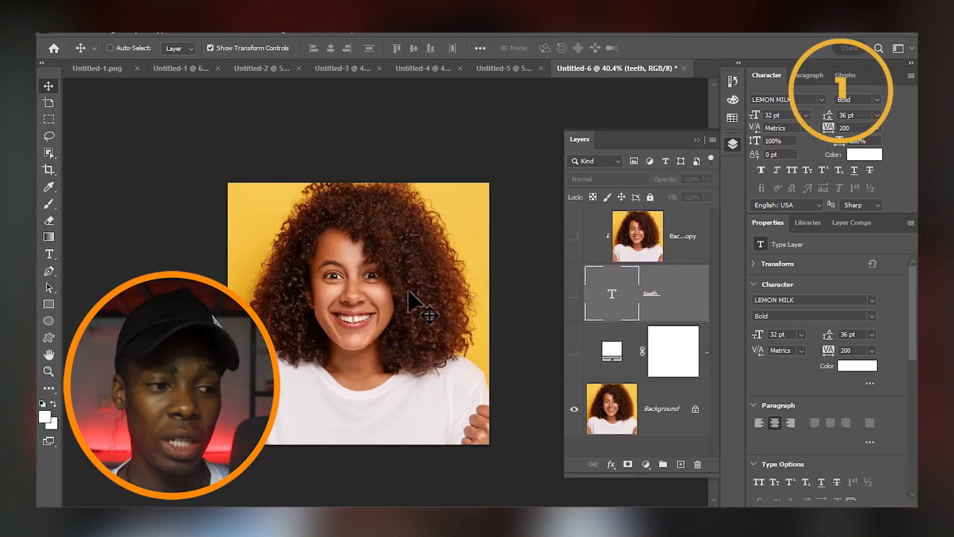
Step: Bring up the export options for the Untitled-6 portrait document
left_click(59, 31)
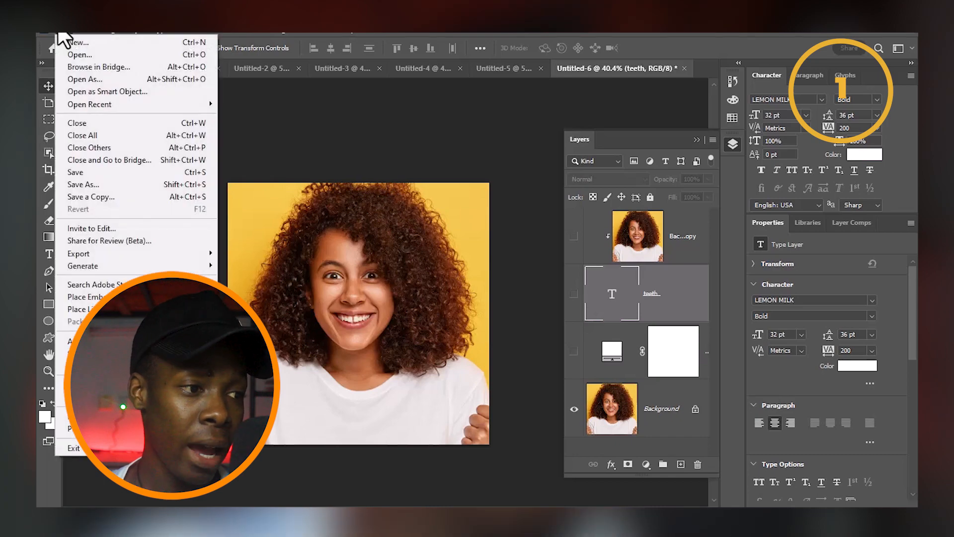
mouse_move(106, 251)
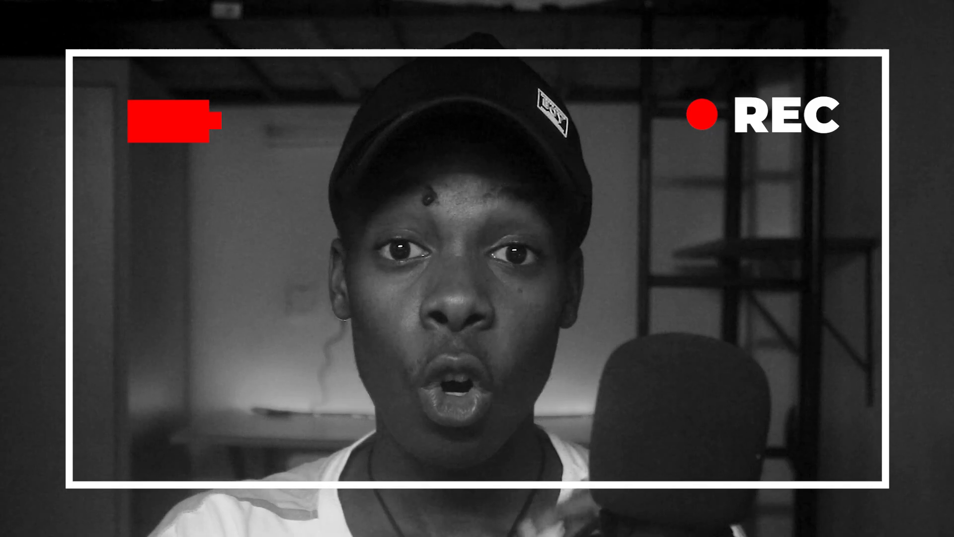